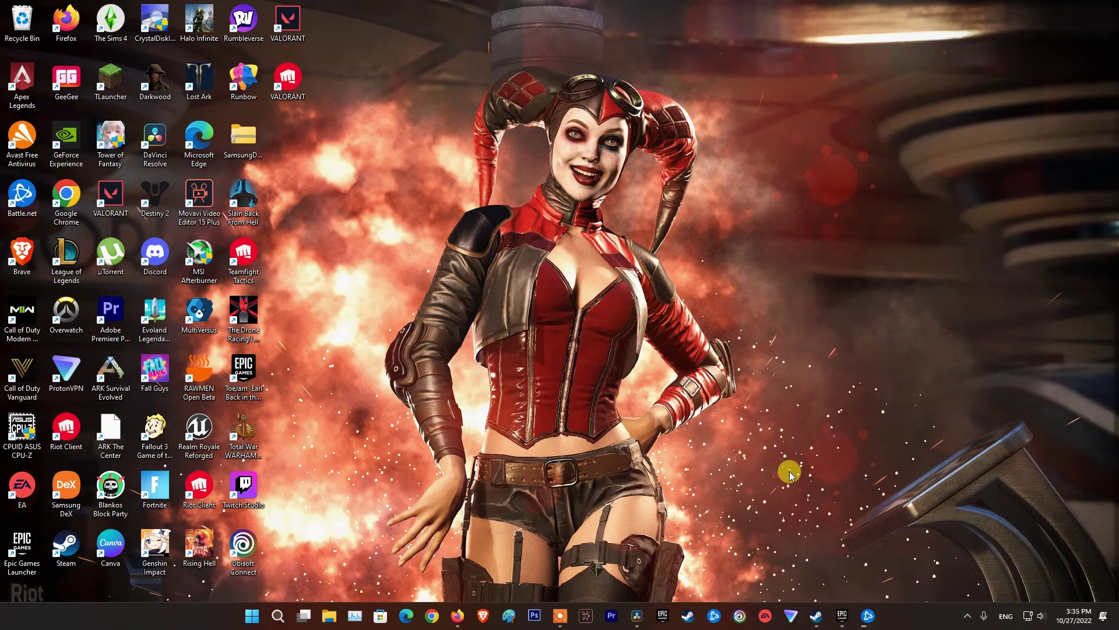
# From Battle.net's Call of Duty: Warzone page, show its Games (D:) > Game install folder in File Explorer.
pyautogui.click(872, 616)
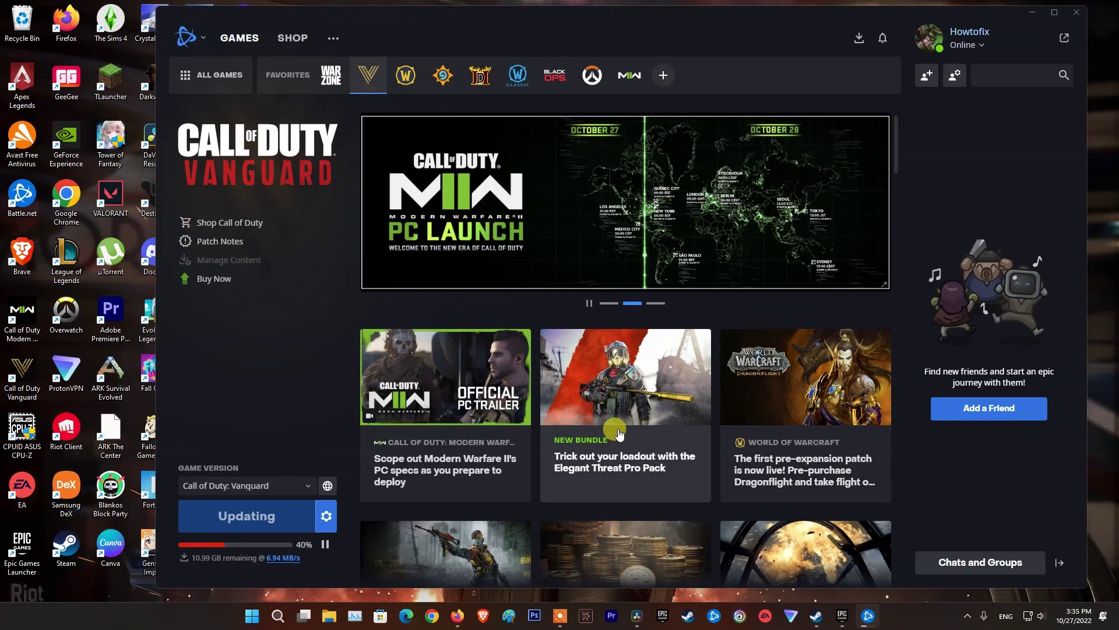
pyautogui.click(335, 72)
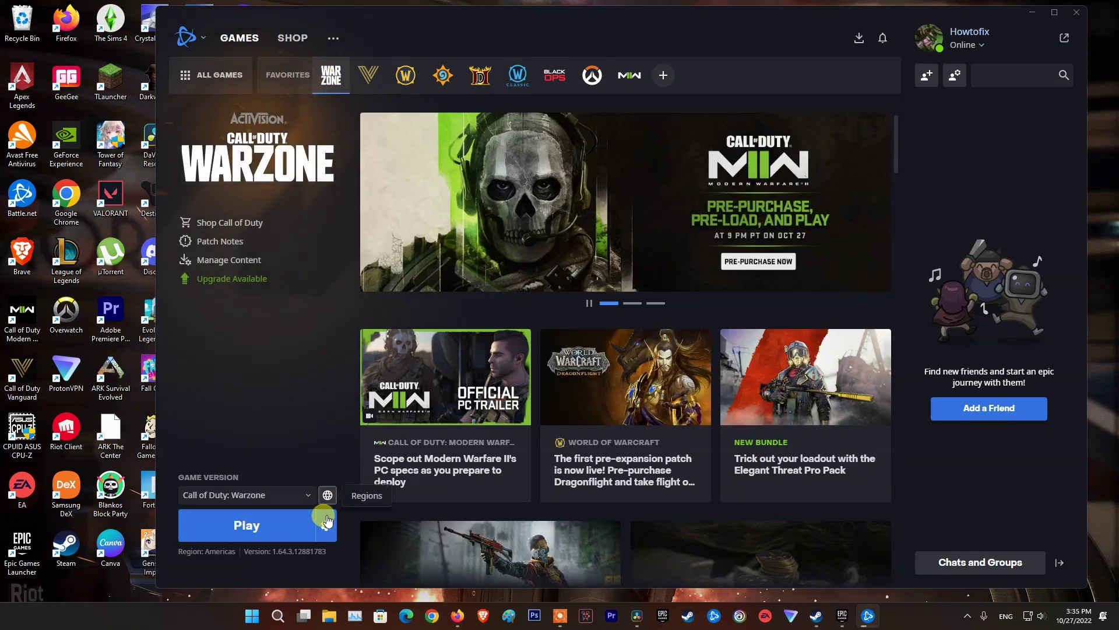
pyautogui.click(328, 527)
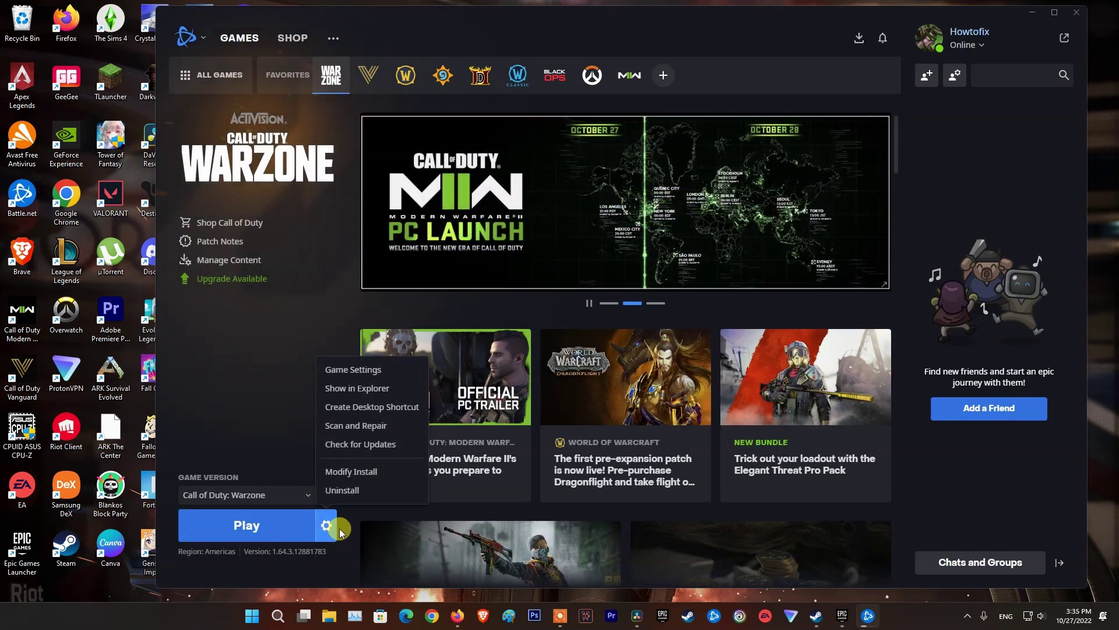
pyautogui.click(385, 390)
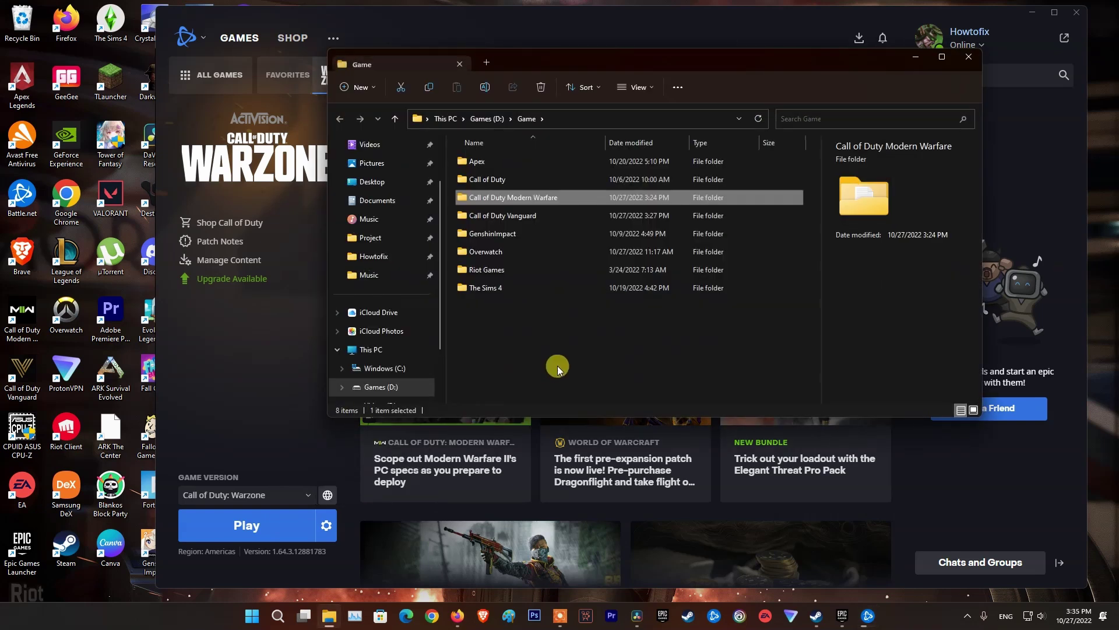
# Open Call of Duty Modern Warfare > Data > data and sort the files by size.
pyautogui.doubleClick(514, 197)
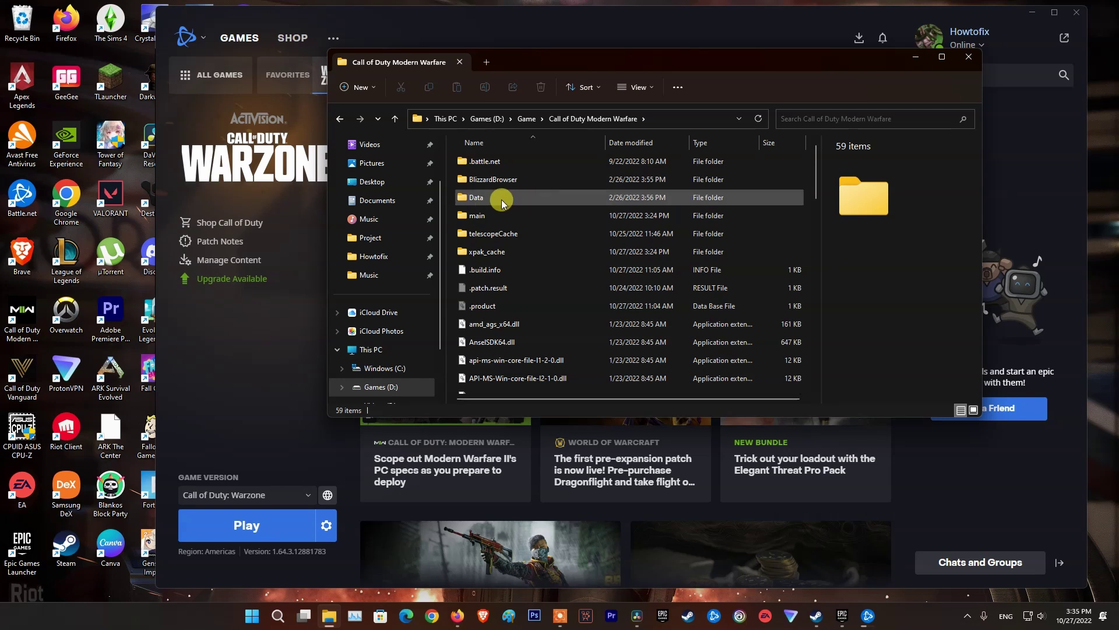
pyautogui.doubleClick(475, 198)
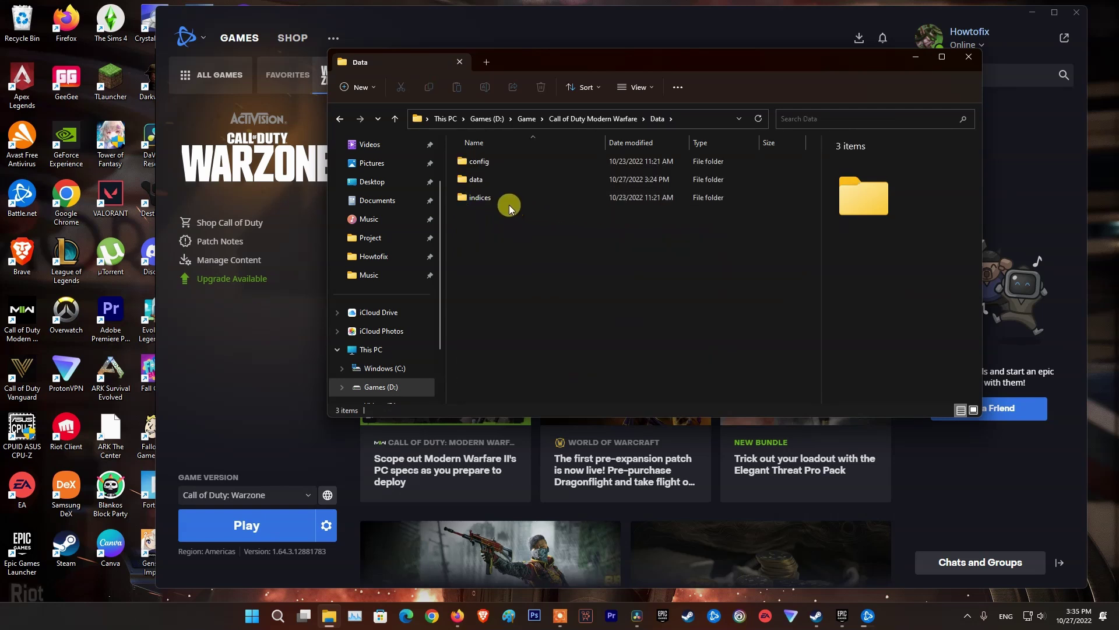
pyautogui.doubleClick(478, 180)
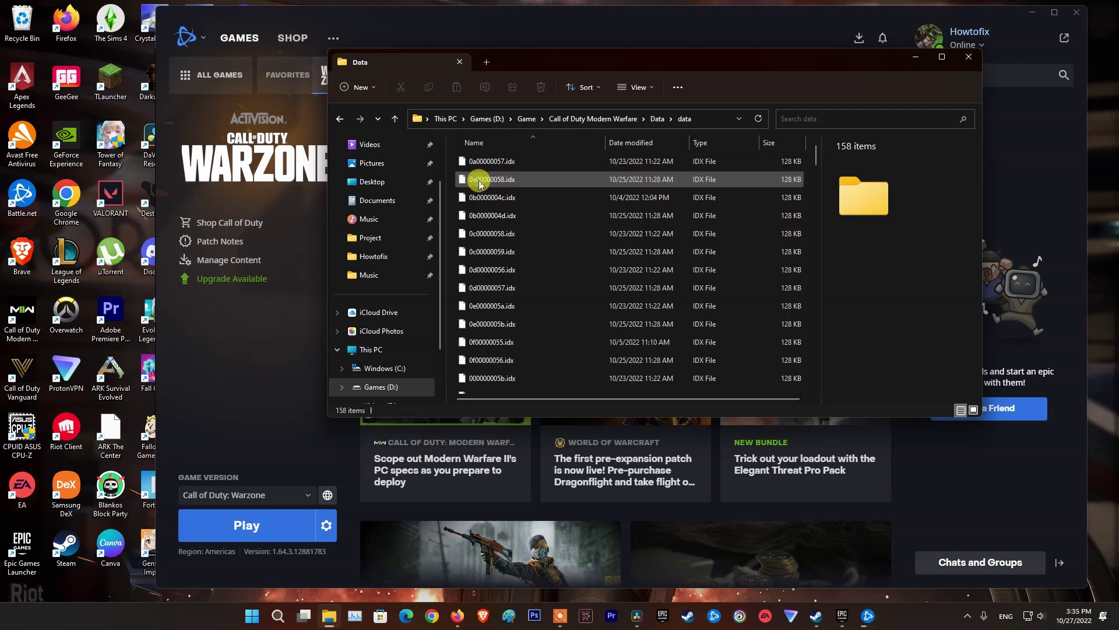
pyautogui.scroll(-15, 654, 305)
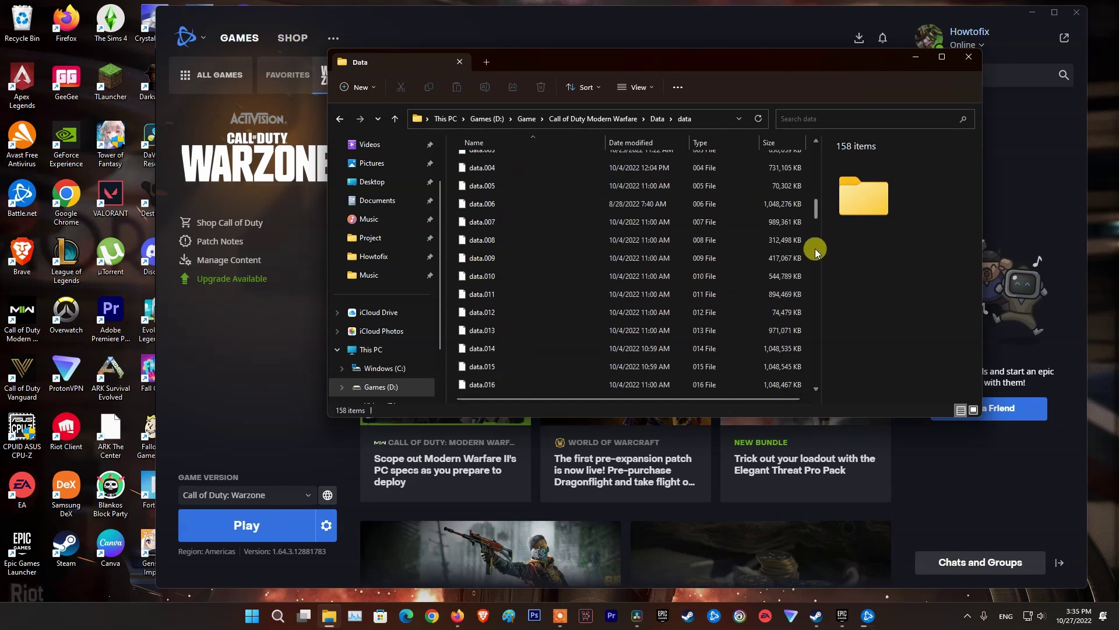
pyautogui.moveTo(814, 207); pyautogui.dragTo(816, 379)
pyautogui.click(775, 143)
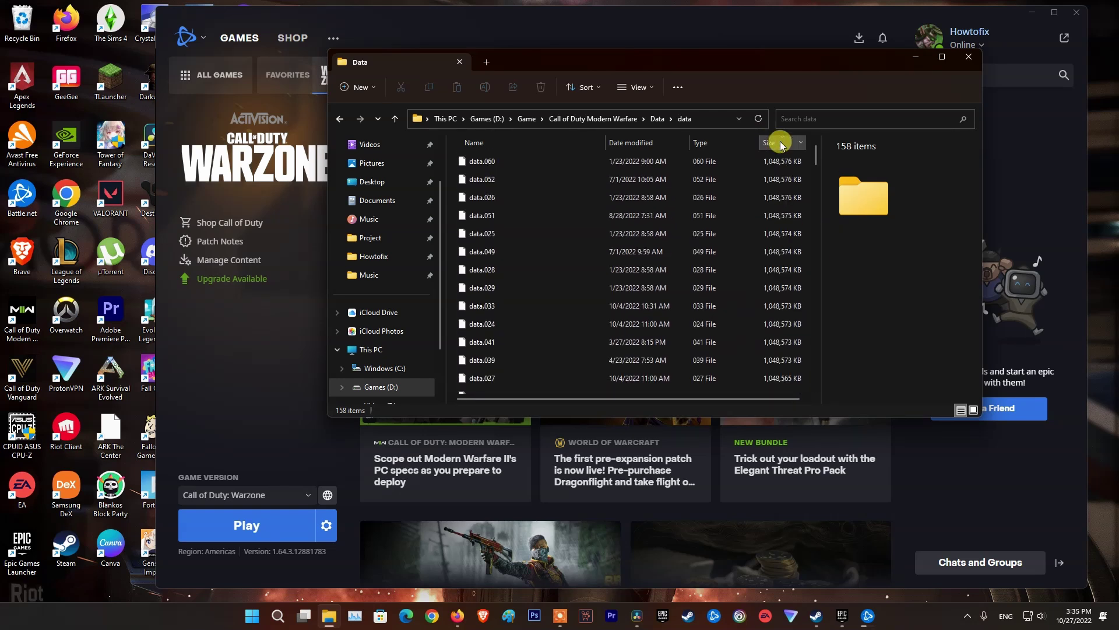
pyautogui.click(817, 379)
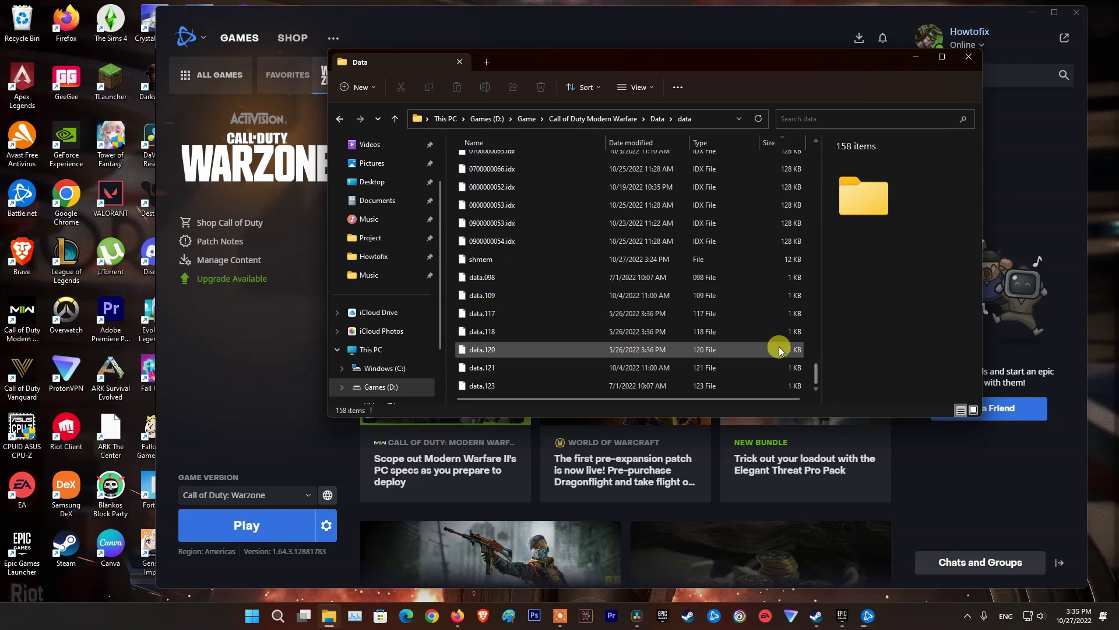
# Select data.098 through data.123 and delete those seven 1 KB files.
pyautogui.click(496, 278)
pyautogui.keyDown('shift'); pyautogui.click(486, 387); pyautogui.keyUp('shift')
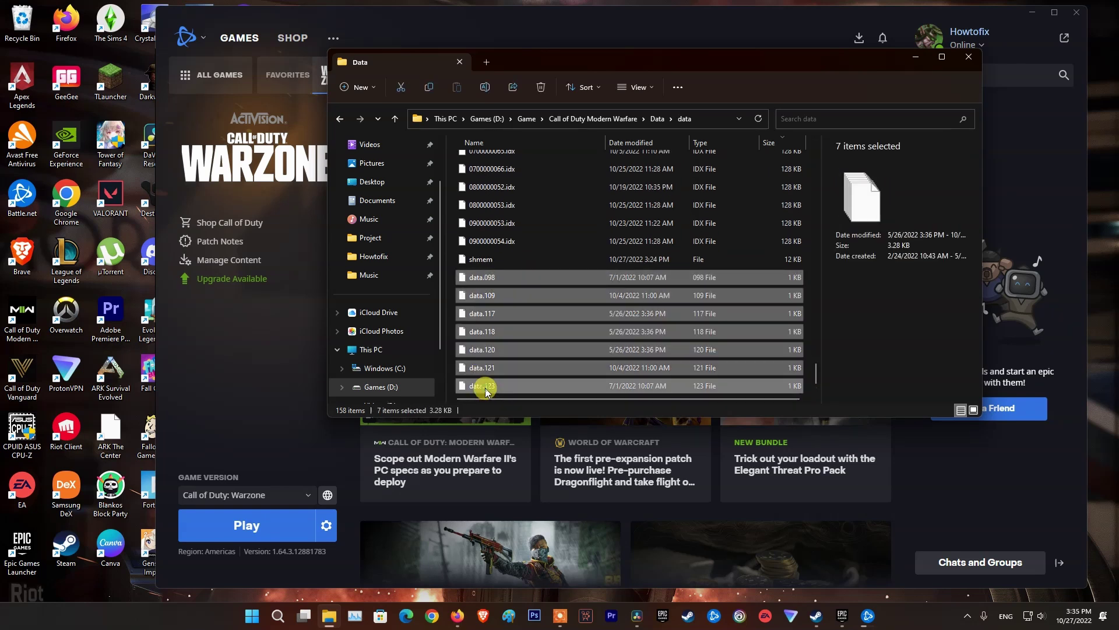
pyautogui.rightClick(488, 280)
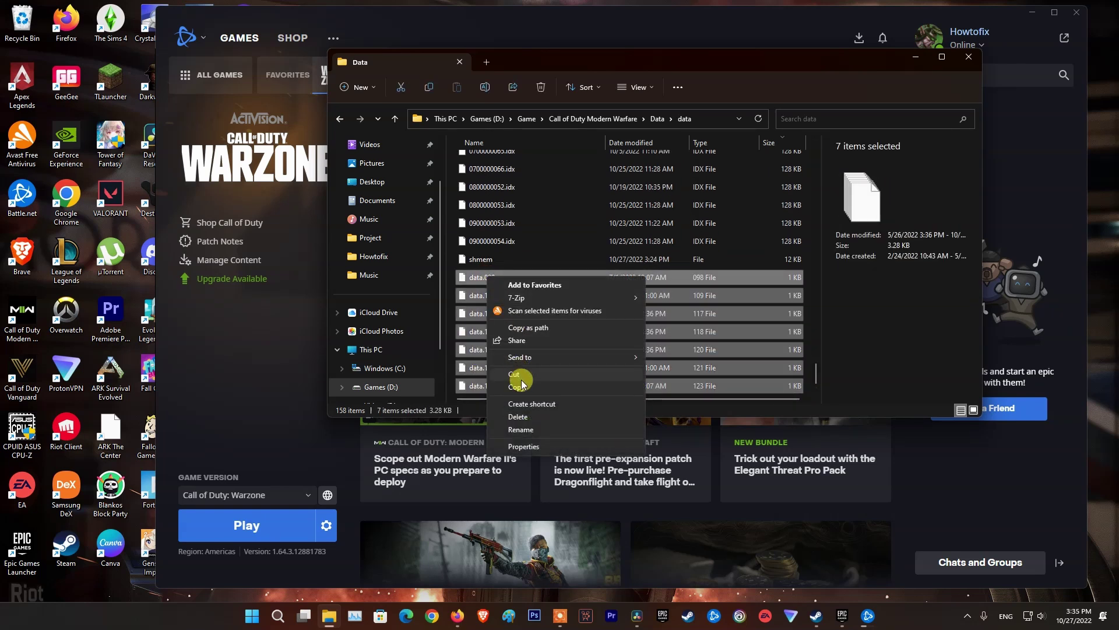
pyautogui.click(521, 416)
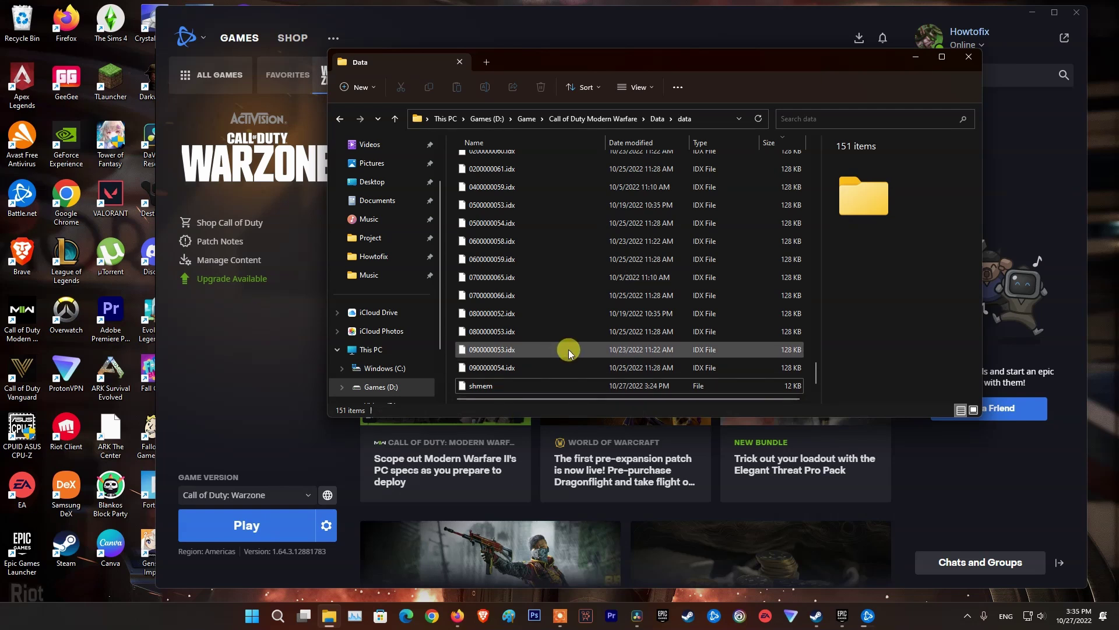
pyautogui.scroll(15, 575, 373)
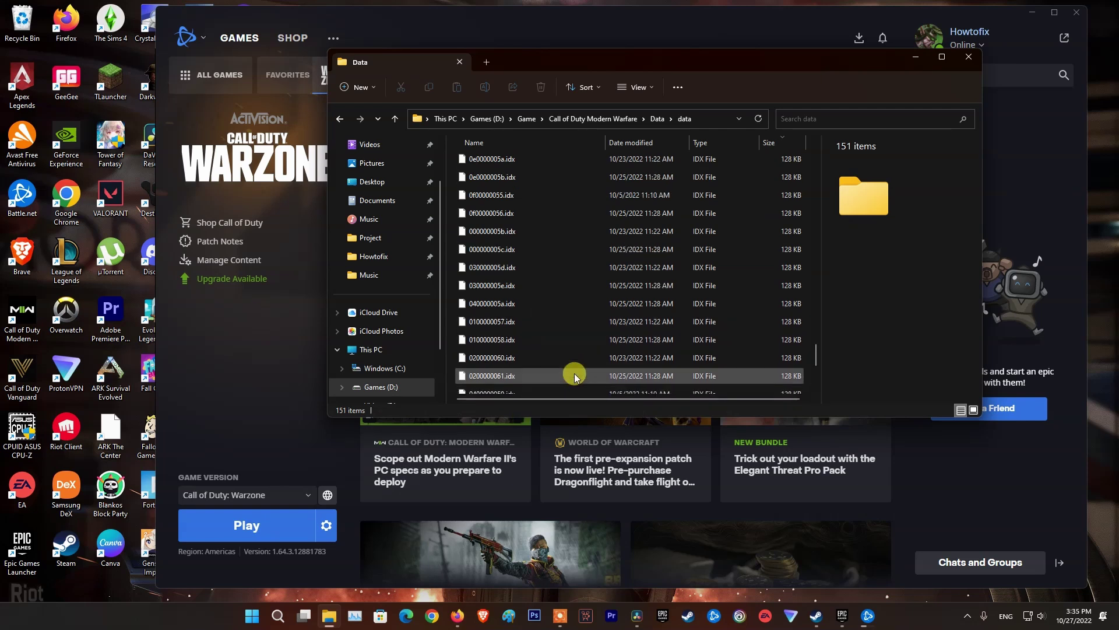
pyautogui.click(989, 70)
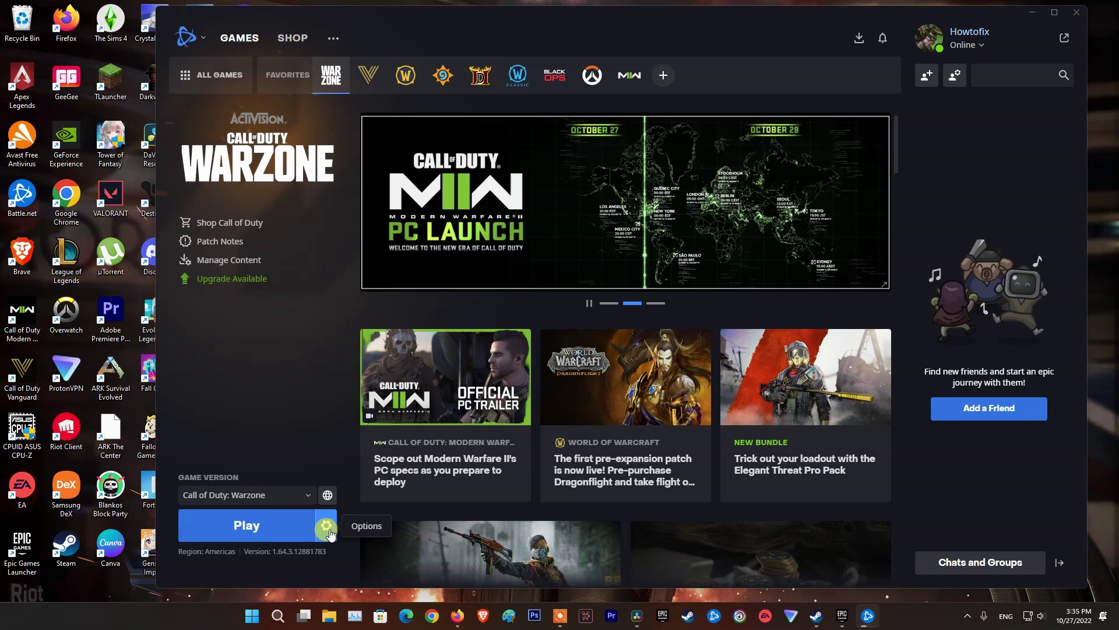
# Run Scan and Repair on the Call of Duty: Warzone installation and begin the scan.
pyautogui.click(329, 531)
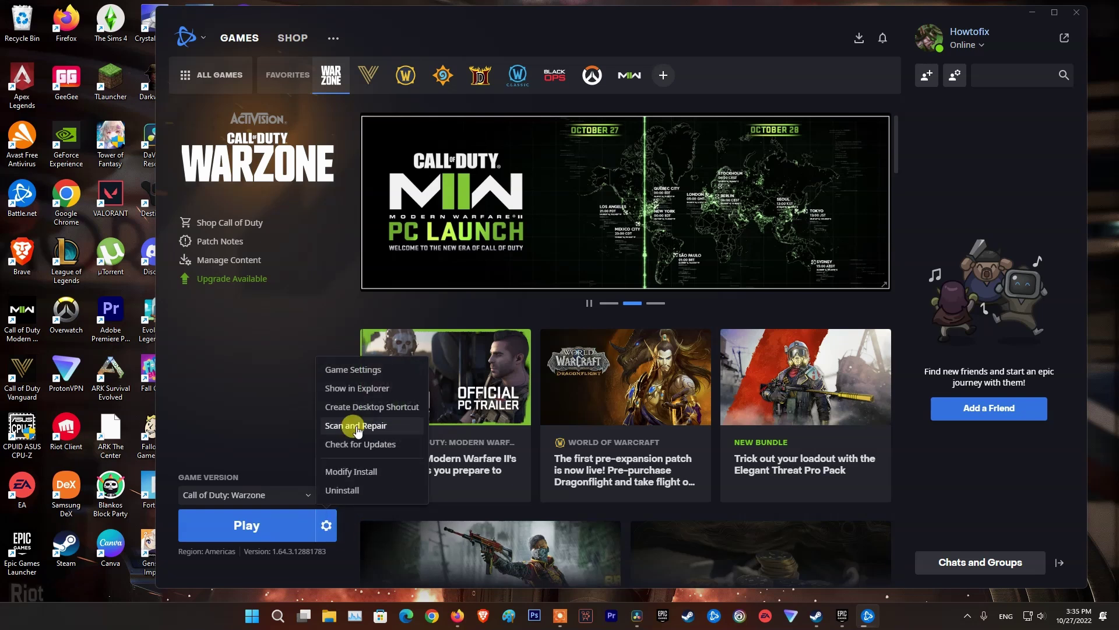
pyautogui.click(351, 427)
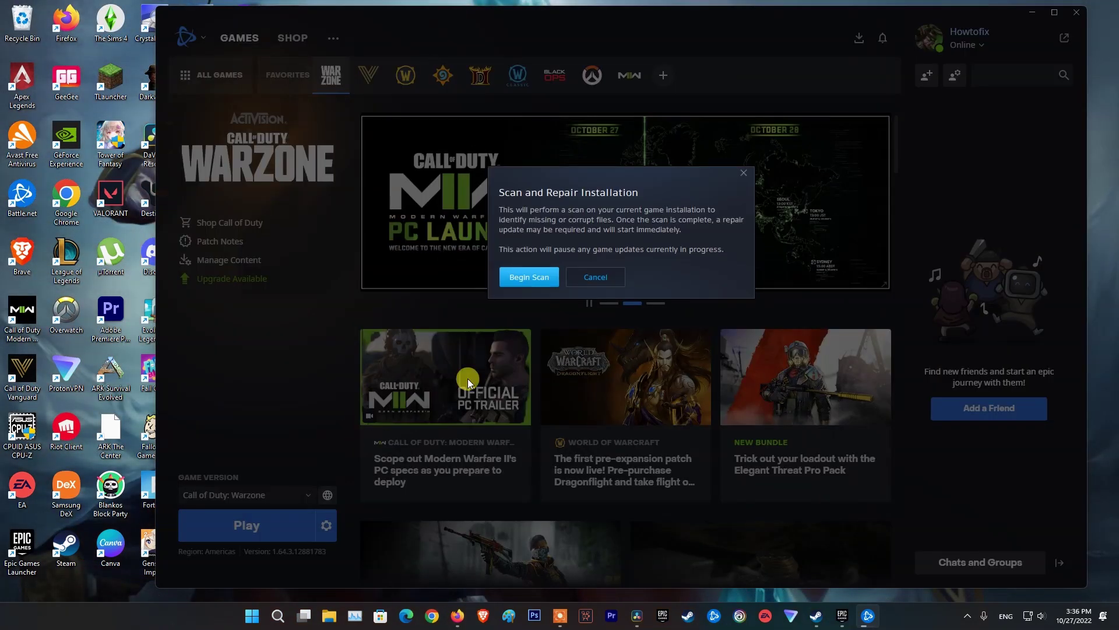
pyautogui.click(545, 276)
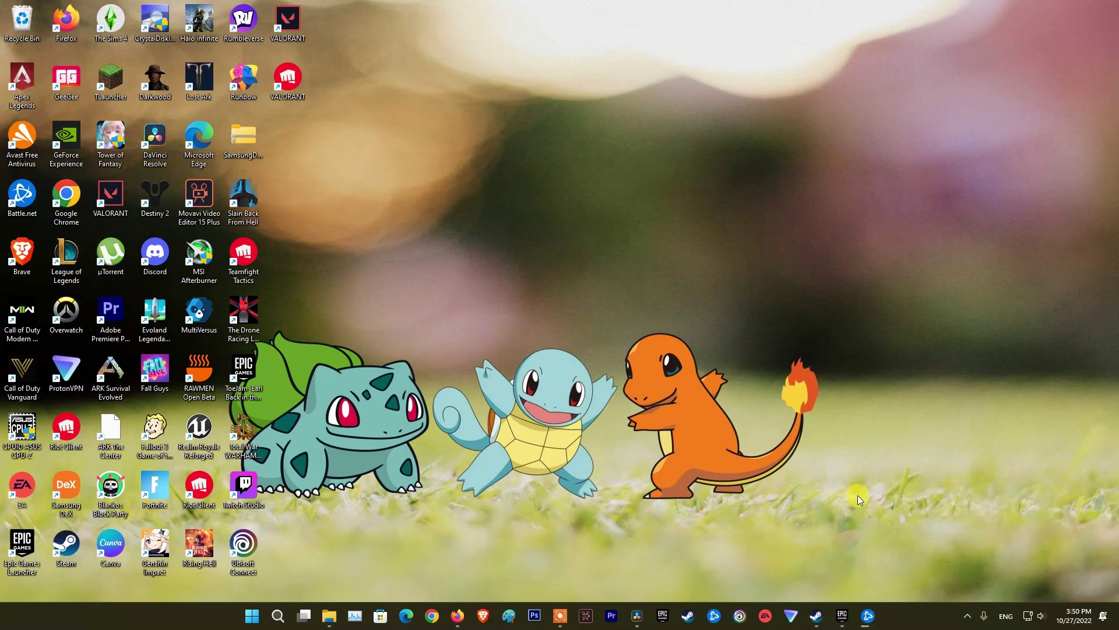
# Quit Battle.net from the system tray, confirming despite the running download.
pyautogui.click(868, 615)
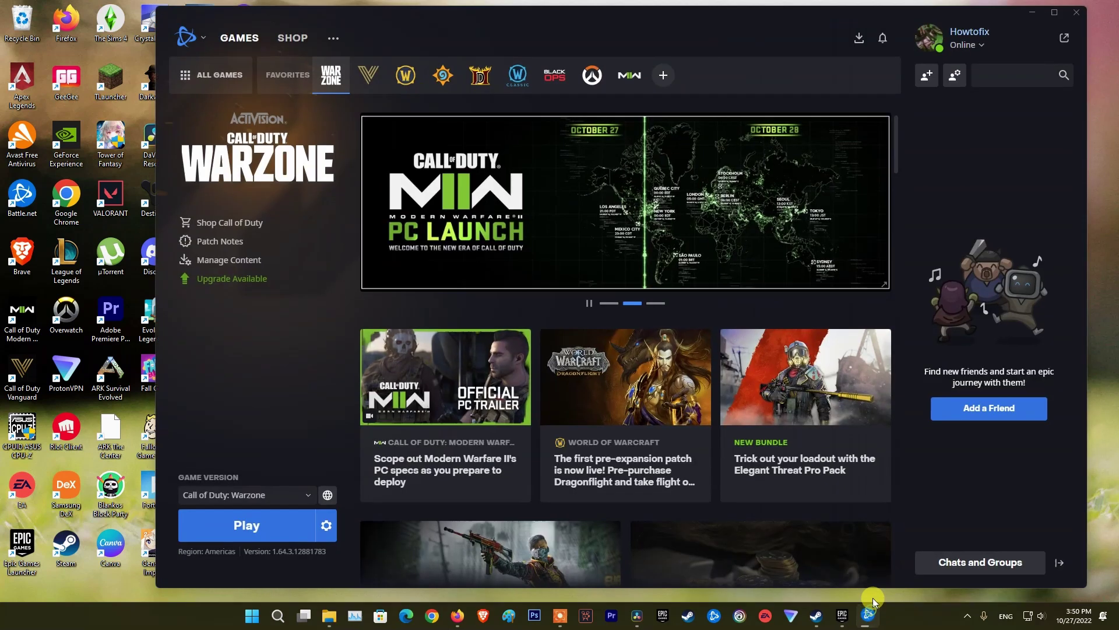
pyautogui.click(968, 616)
pyautogui.rightClick(981, 563)
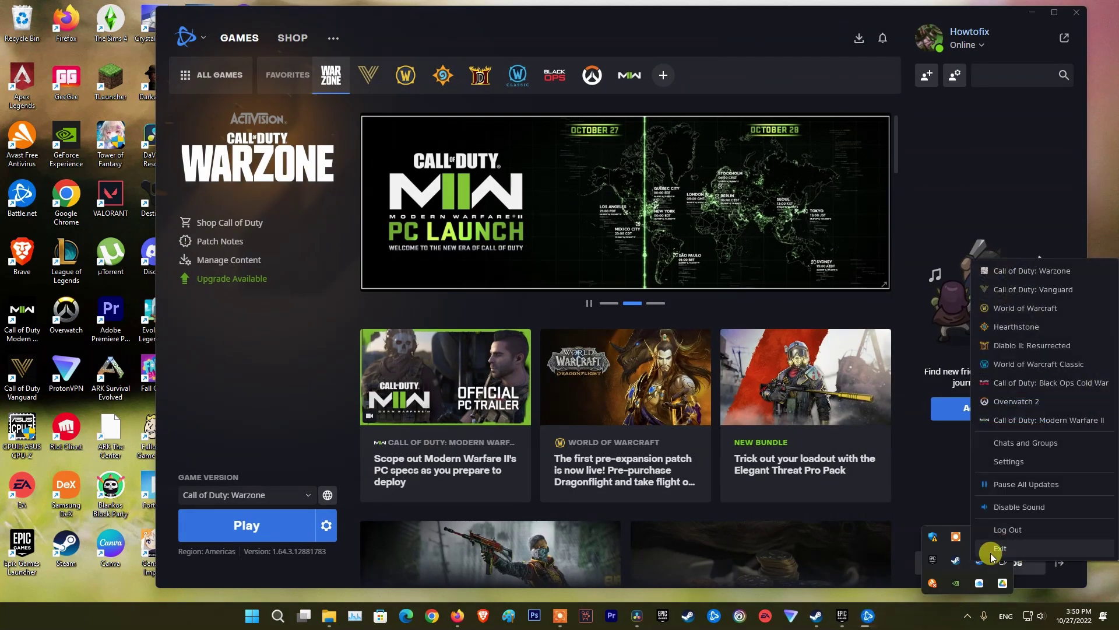
pyautogui.click(994, 553)
pyautogui.click(563, 257)
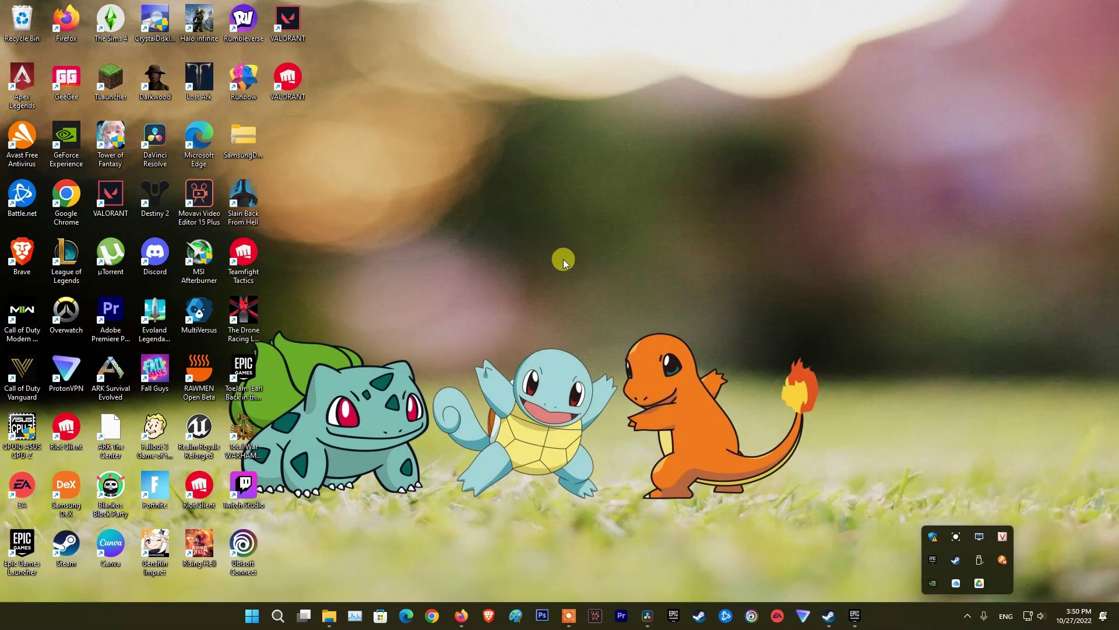
# In Task Manager, end the Battle.net Update Agent process, check Avast processes, then close it.
pyautogui.click(372, 606)
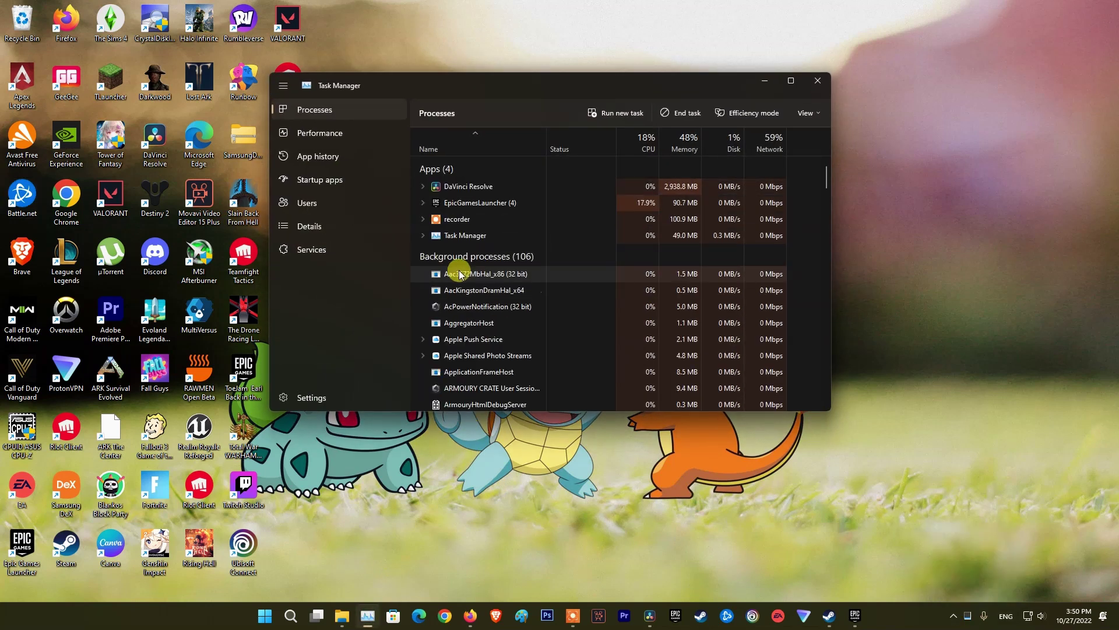
pyautogui.scroll(-10, 461, 277)
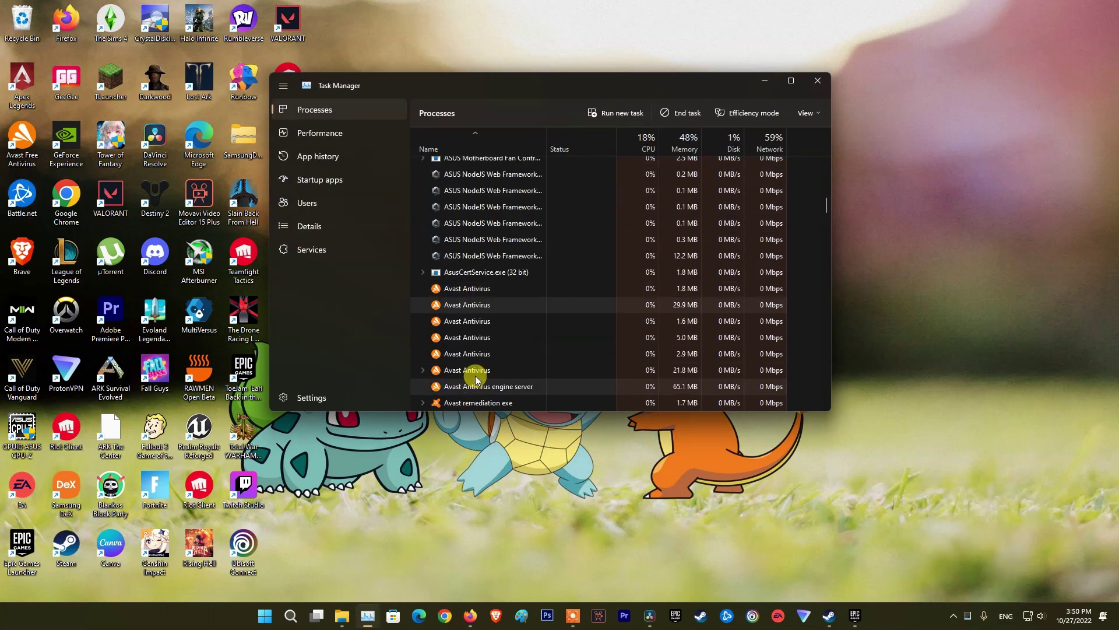
pyautogui.scroll(-1, 473, 335)
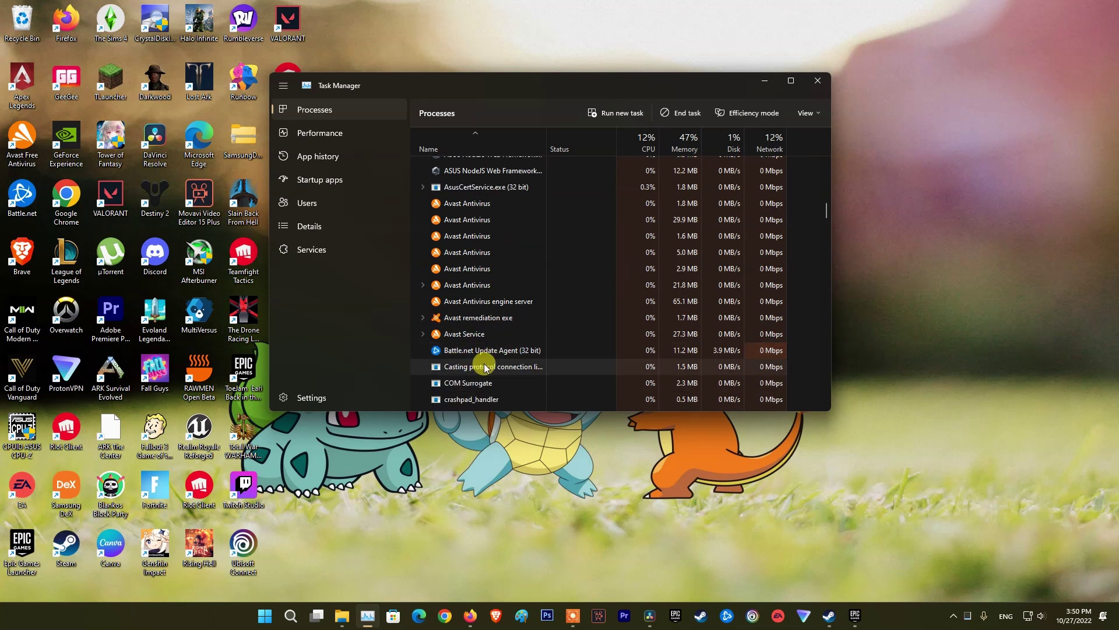
pyautogui.rightClick(472, 351)
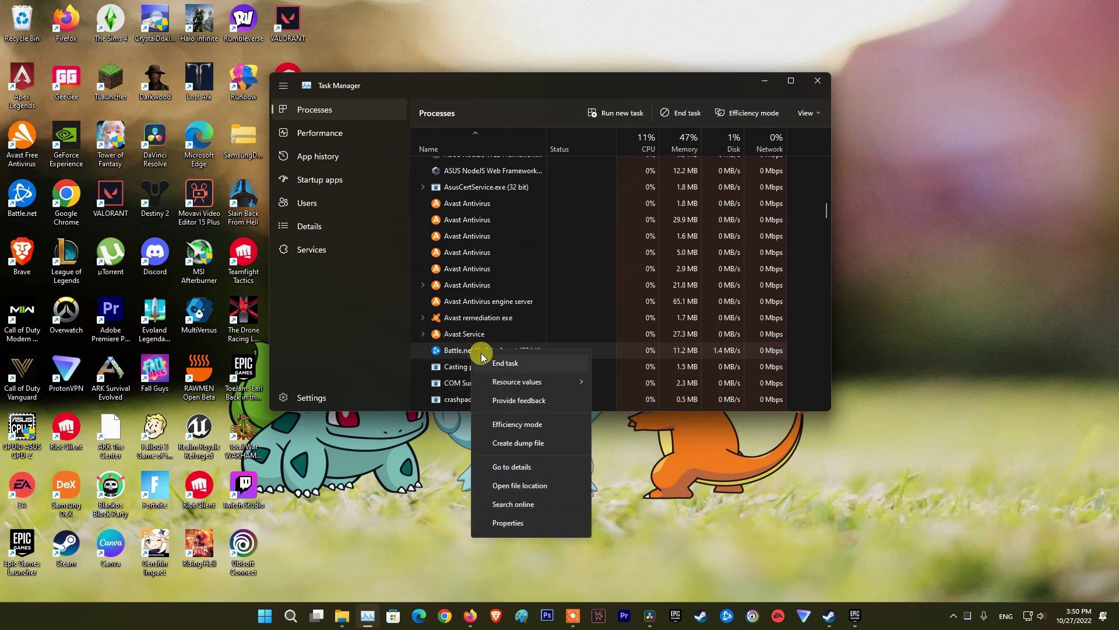
pyautogui.click(509, 364)
pyautogui.click(480, 328)
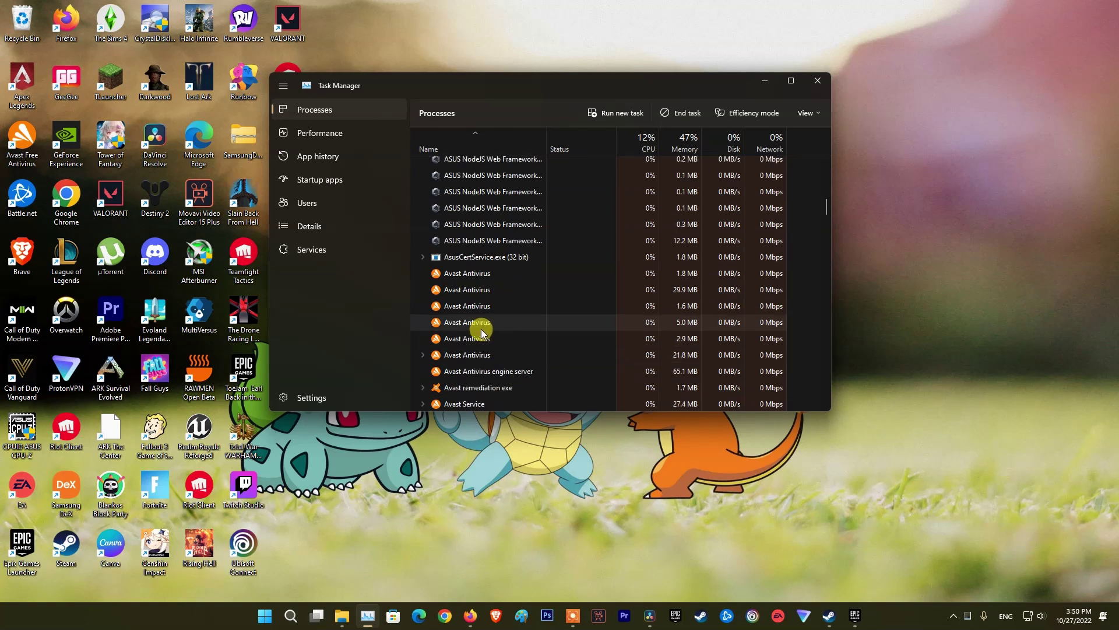
pyautogui.scroll(-2, 535, 326)
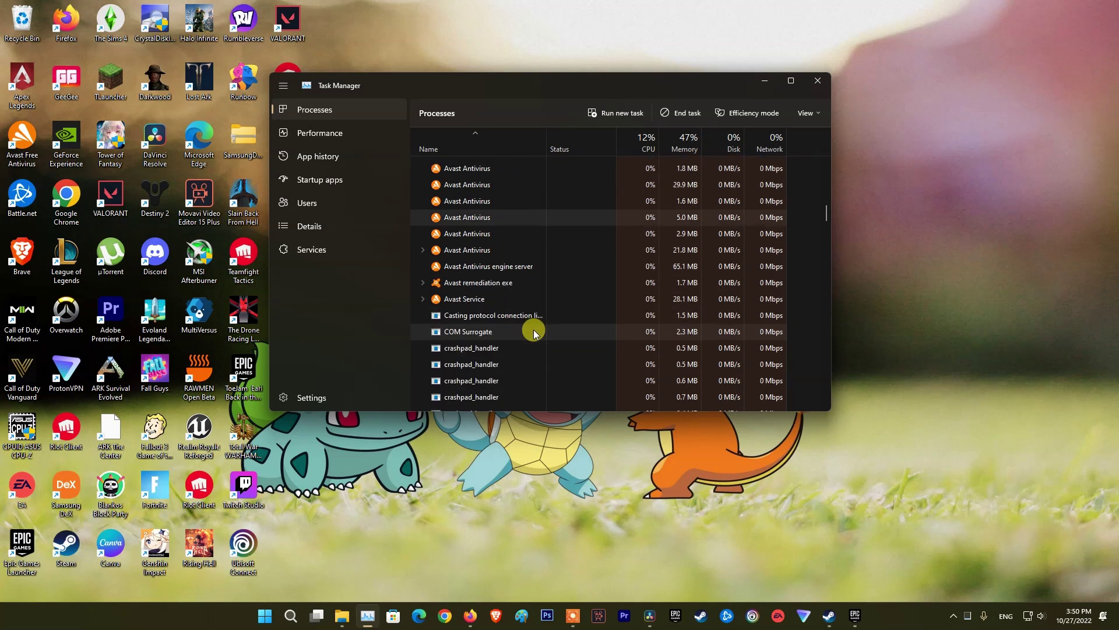
pyautogui.click(818, 81)
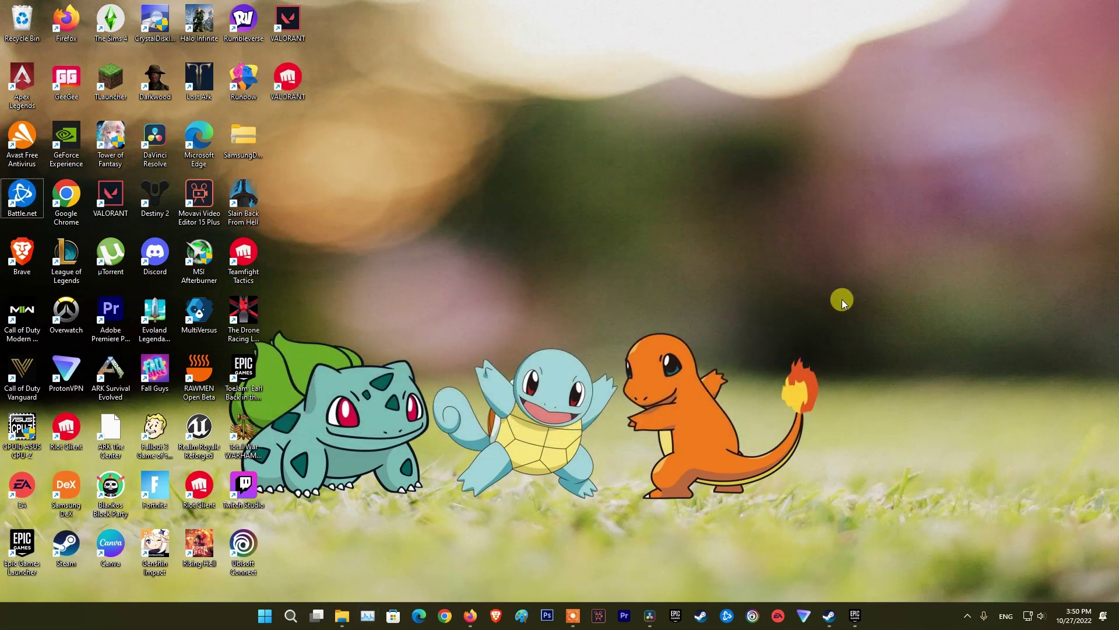
# Open the %ProgramData% folder through the Run box.
pyautogui.press('super+r')
pyautogui.write('%ProgramData%')
pyautogui.moveTo(173, 487); pyautogui.dragTo(717, 223)
pyautogui.click(651, 320)
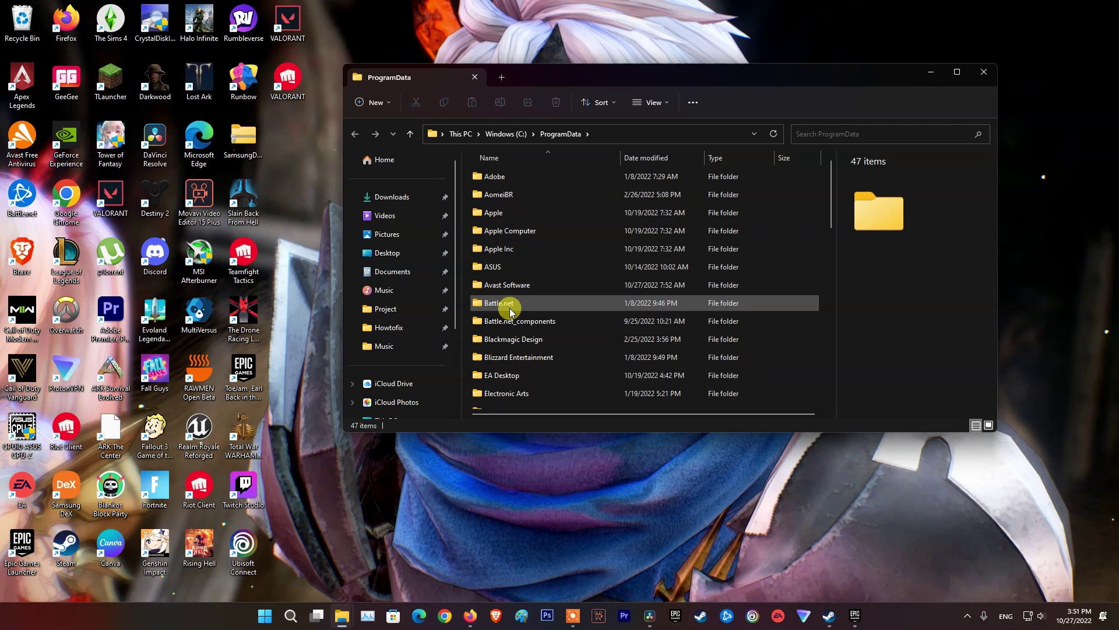
# Open the Battle.net folder and select its Agent and Setup subfolders for deletion.
pyautogui.click(509, 306)
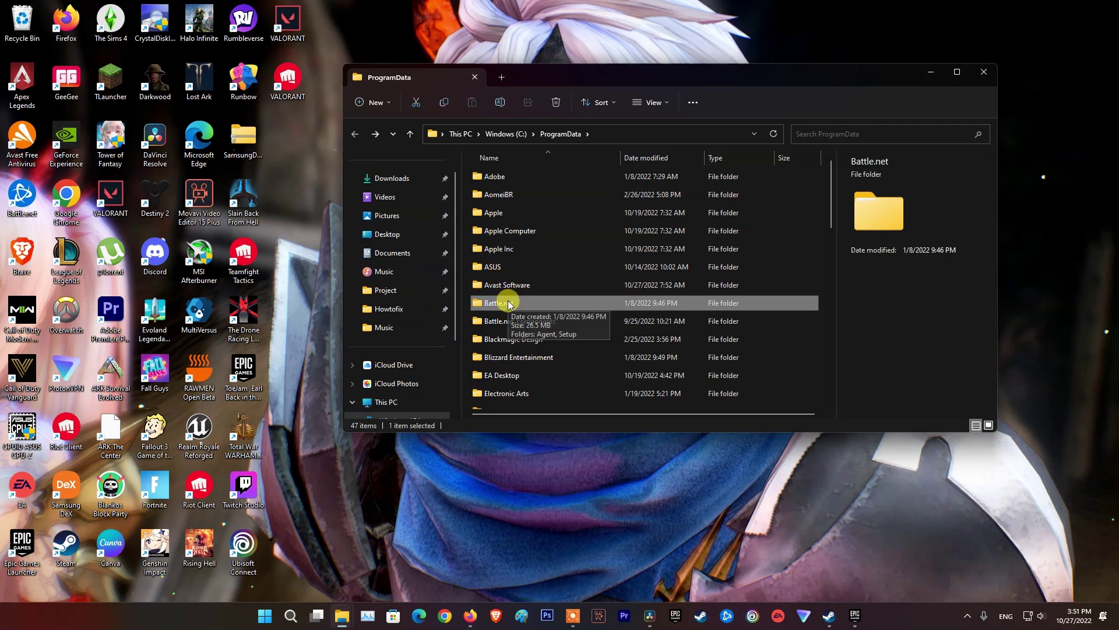
pyautogui.doubleClick(508, 304)
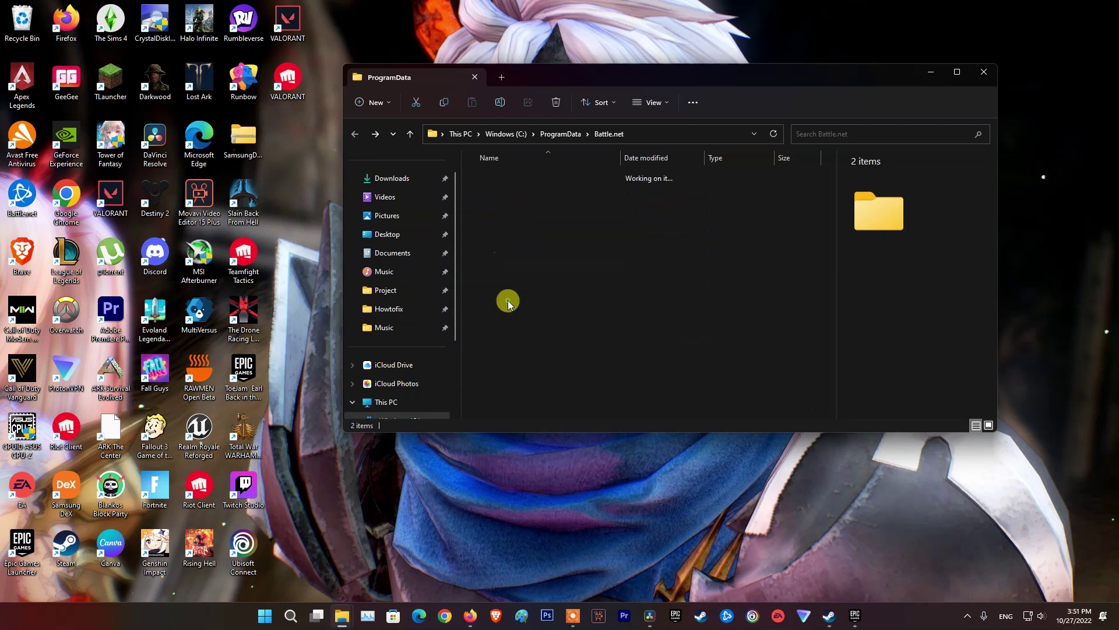
pyautogui.moveTo(584, 282); pyautogui.dragTo(492, 176)
pyautogui.rightClick(491, 176)
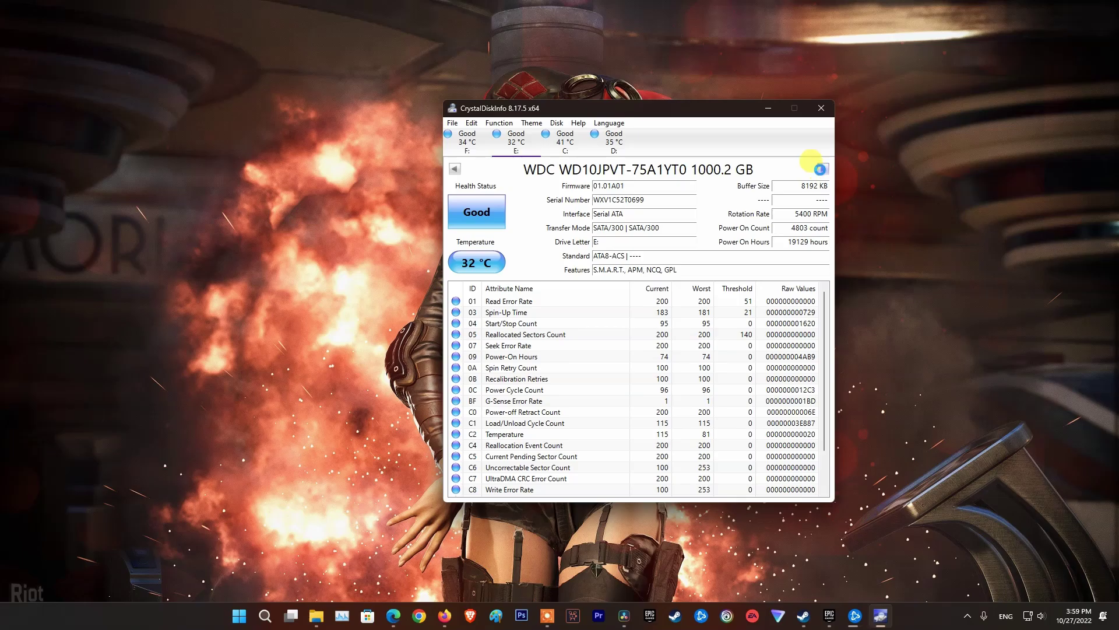
# Confirm the KINGSTON C: drive reads Good (96 %, 39 °C), then return to Edge.
pyautogui.click(822, 170)
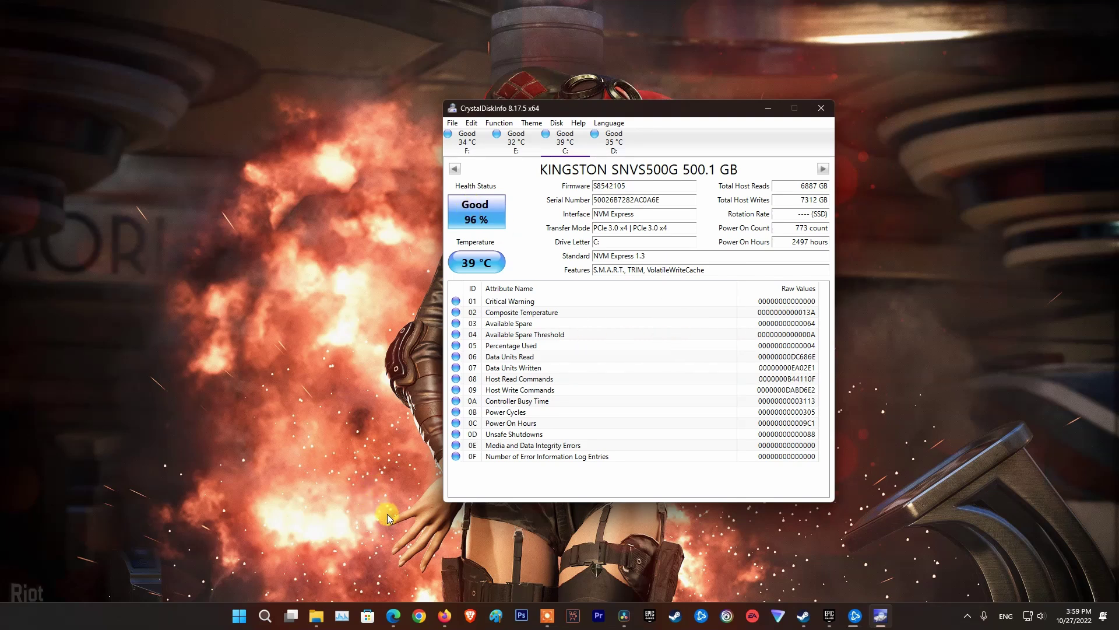
pyautogui.click(393, 616)
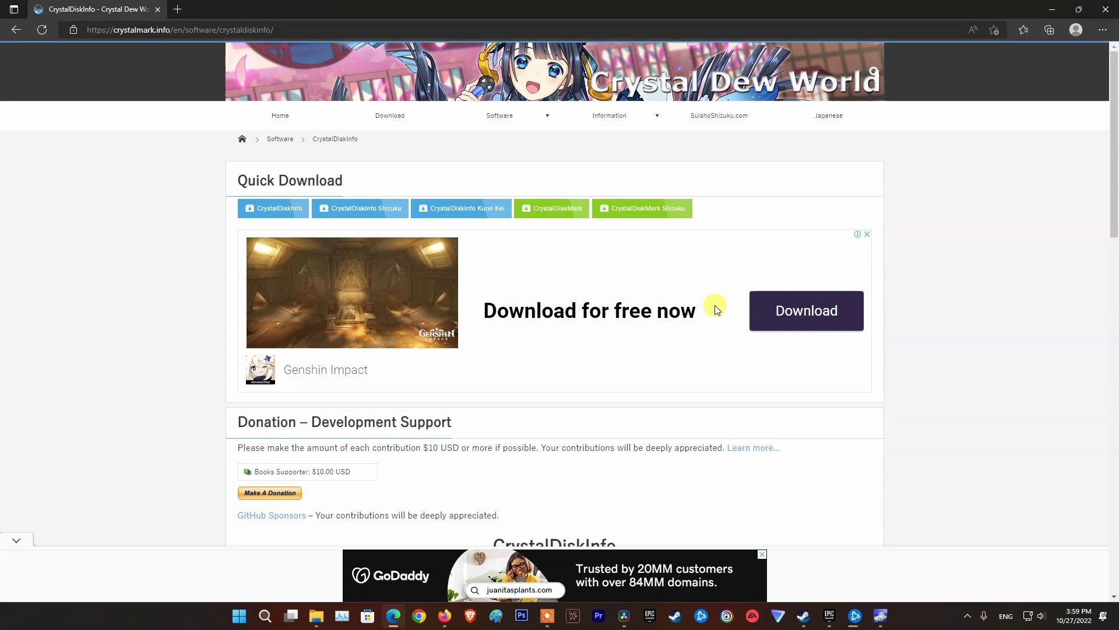
# Scroll the Crystal Dew World page to the CrystalDiskInfo download section, then minimize Edge.
pyautogui.scroll(-3, 524, 320)
pyautogui.scroll(-6, 385, 317)
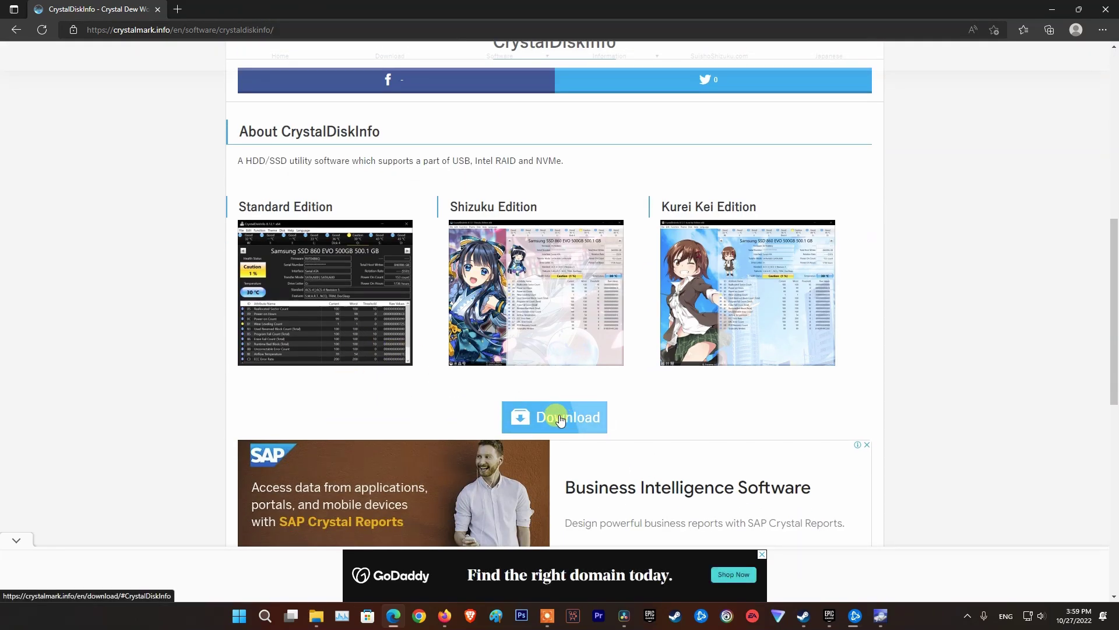
pyautogui.click(1052, 11)
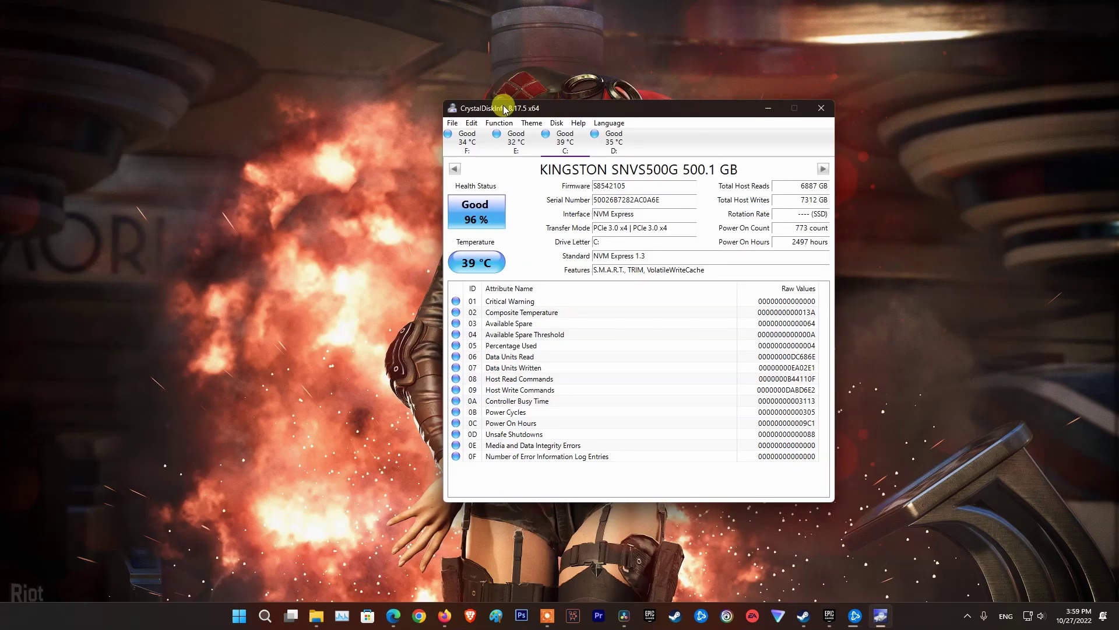
# Check the Samsung SSD 980 (Good 100%), then step back to the WDC WD20EZAZ on F: (Good, 34 °C).
pyautogui.click(823, 169)
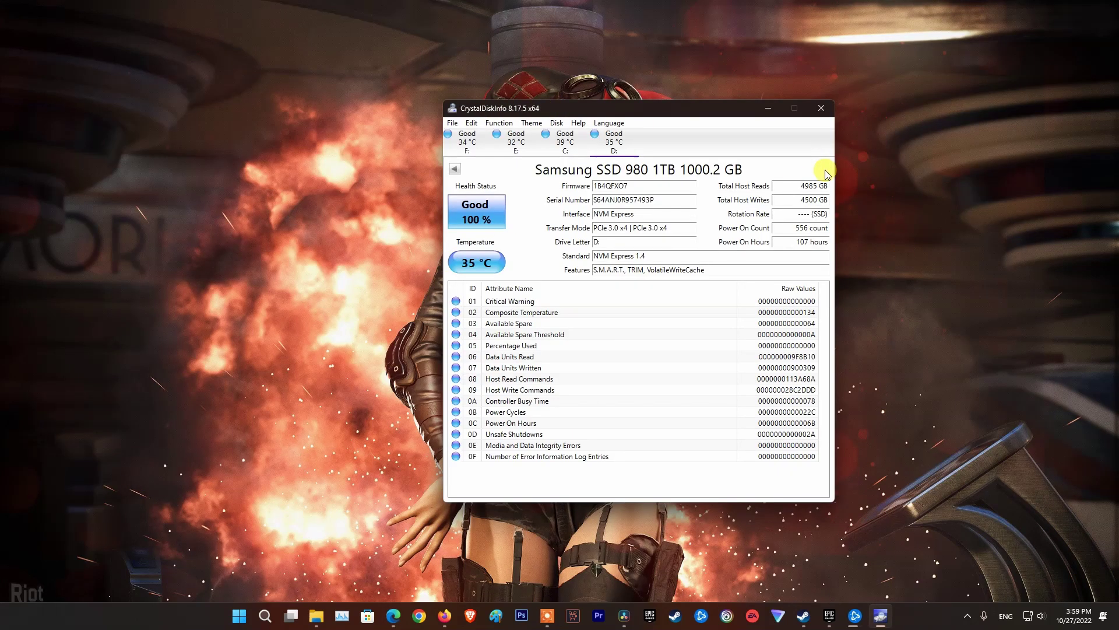
pyautogui.click(456, 171)
pyautogui.click(456, 171)
pyautogui.click(456, 171)
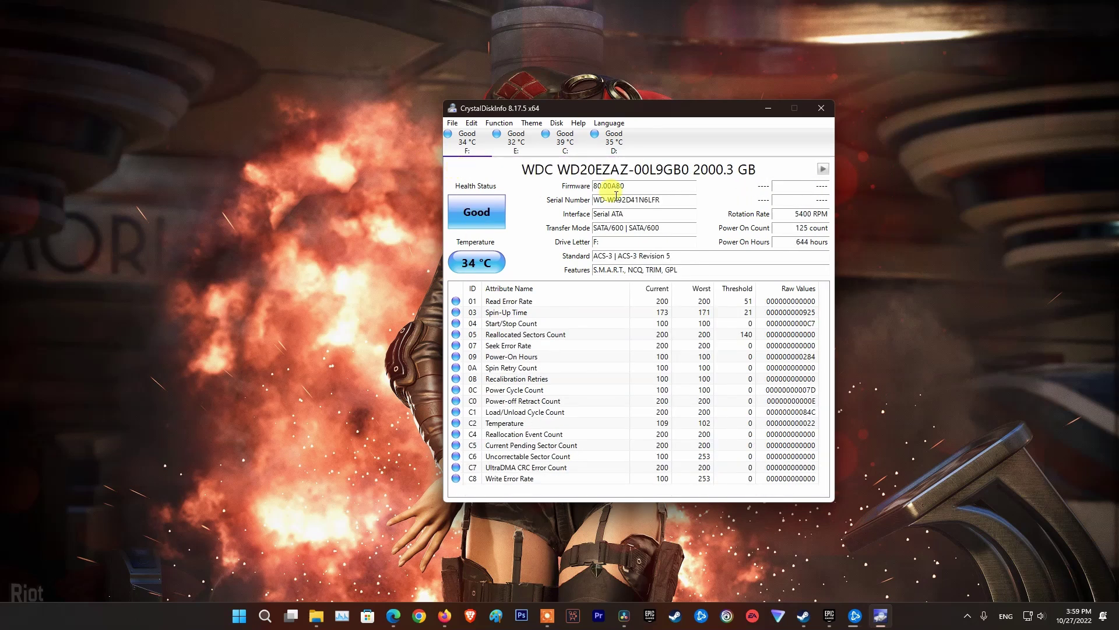
# Close CrystalDiskInfo and open Games (D:) properties, showing 601 GB free of 931 GB.
pyautogui.click(826, 107)
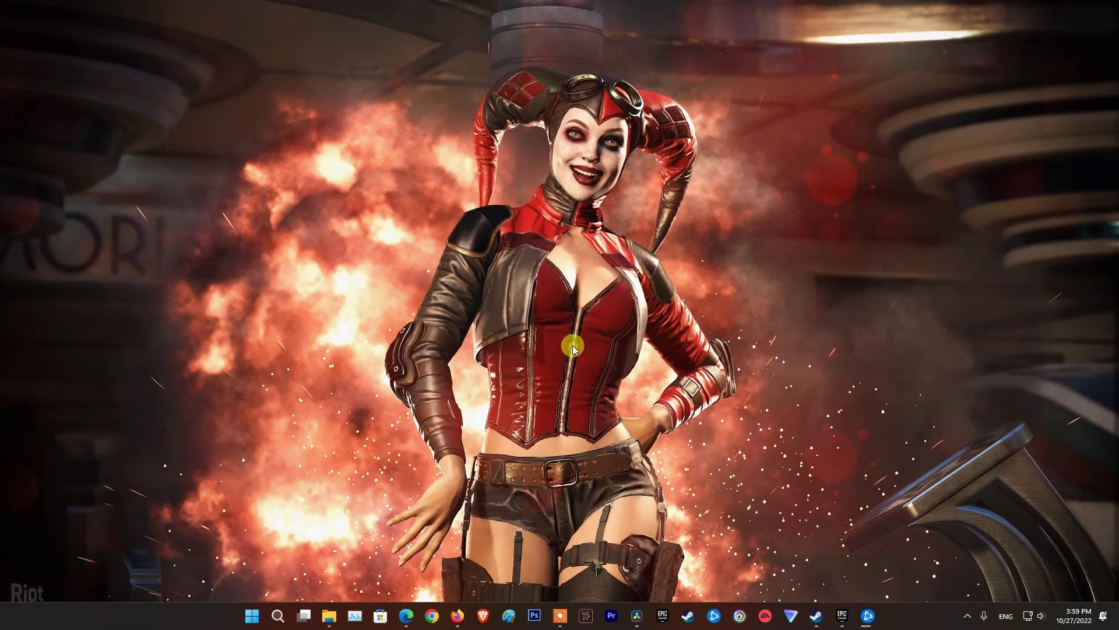
pyautogui.click(329, 615)
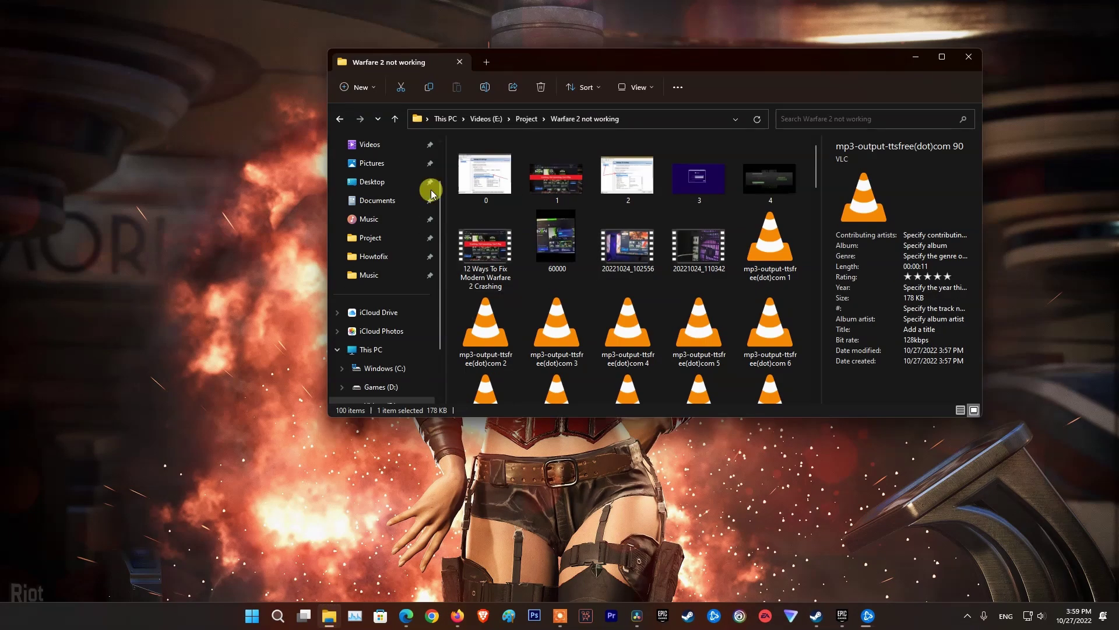
pyautogui.click(374, 350)
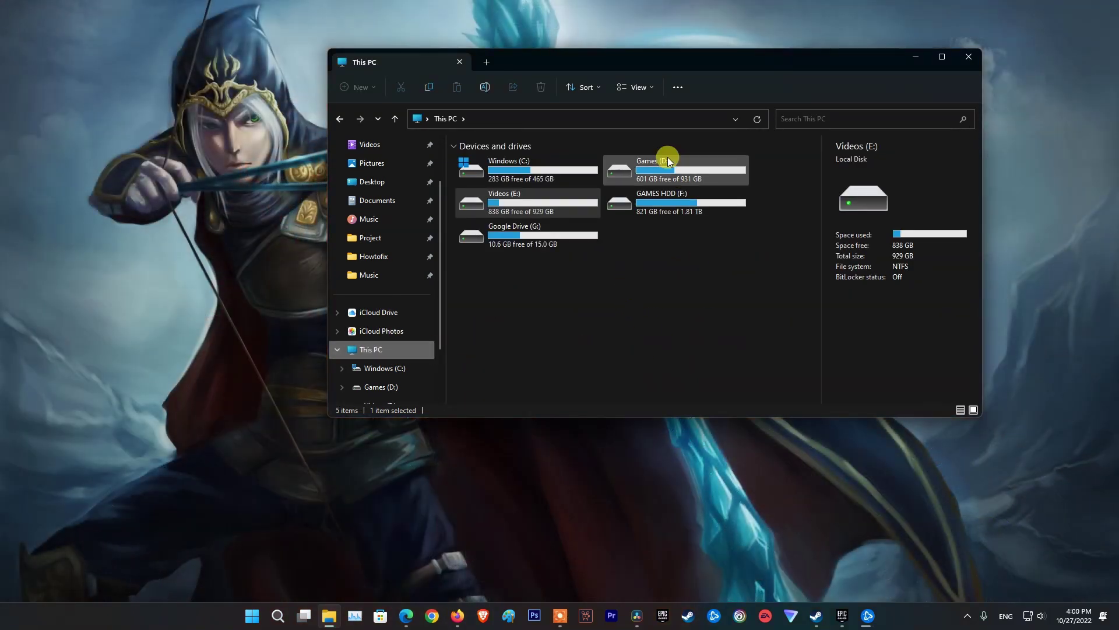
pyautogui.rightClick(670, 173)
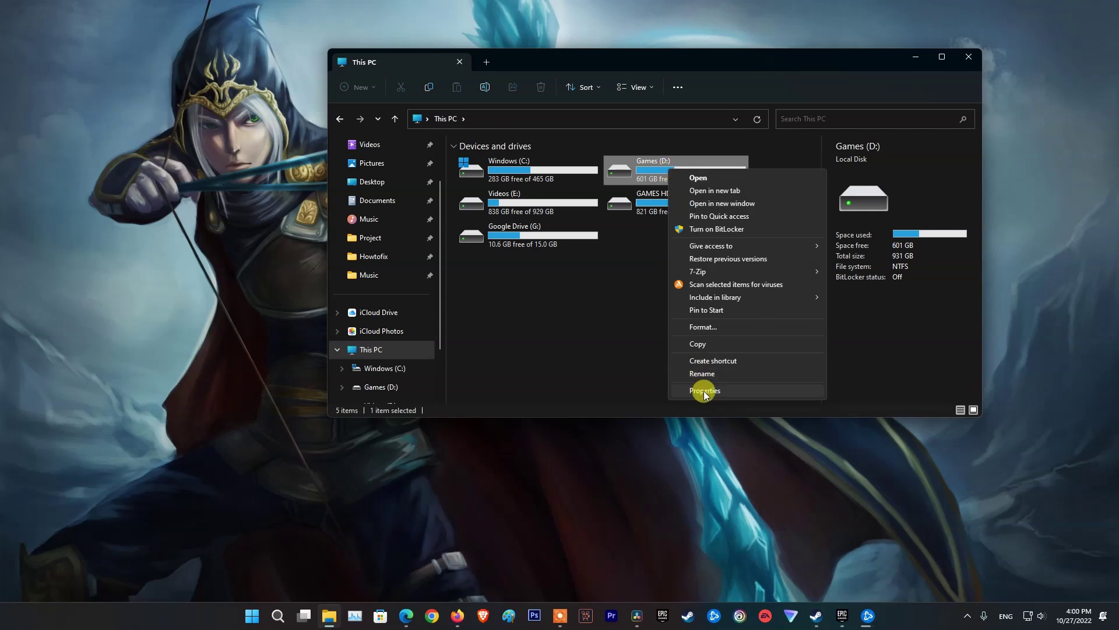
pyautogui.click(703, 390)
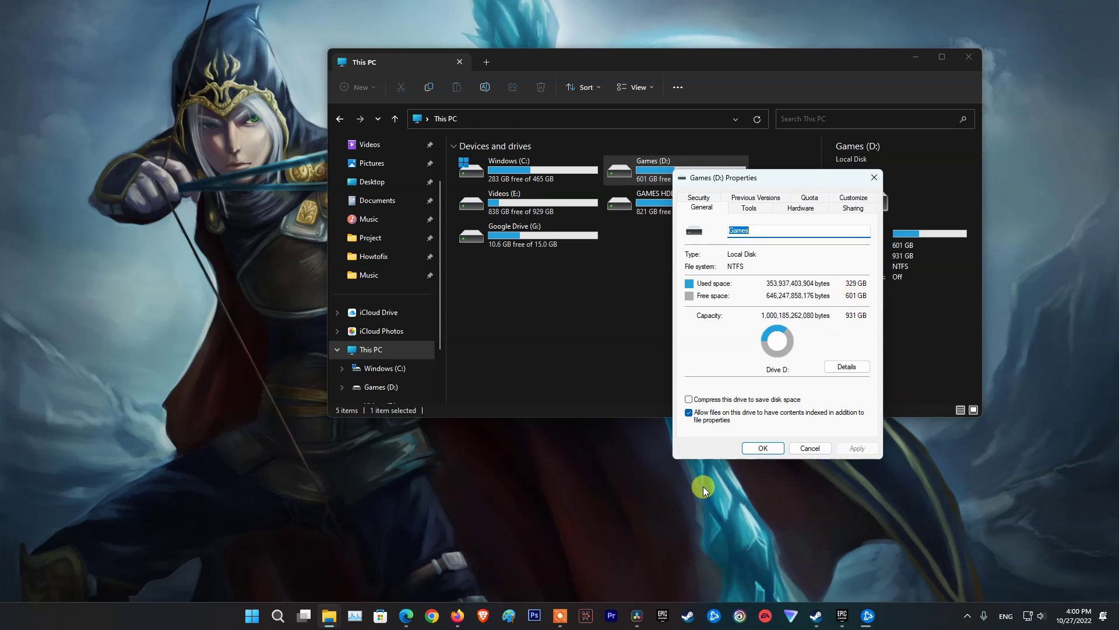
pyautogui.click(816, 613)
# Highlight the 125 GB storage requirement line on the Steam store page.
pyautogui.moveTo(1112, 402)
pyautogui.mouseDown()
pyautogui.moveTo(1107, 138)
pyautogui.moveTo(1014, 543)
pyautogui.moveTo(1109, 450)
pyautogui.moveTo(1104, 512)
pyautogui.moveTo(1108, 413)
pyautogui.mouseUp()
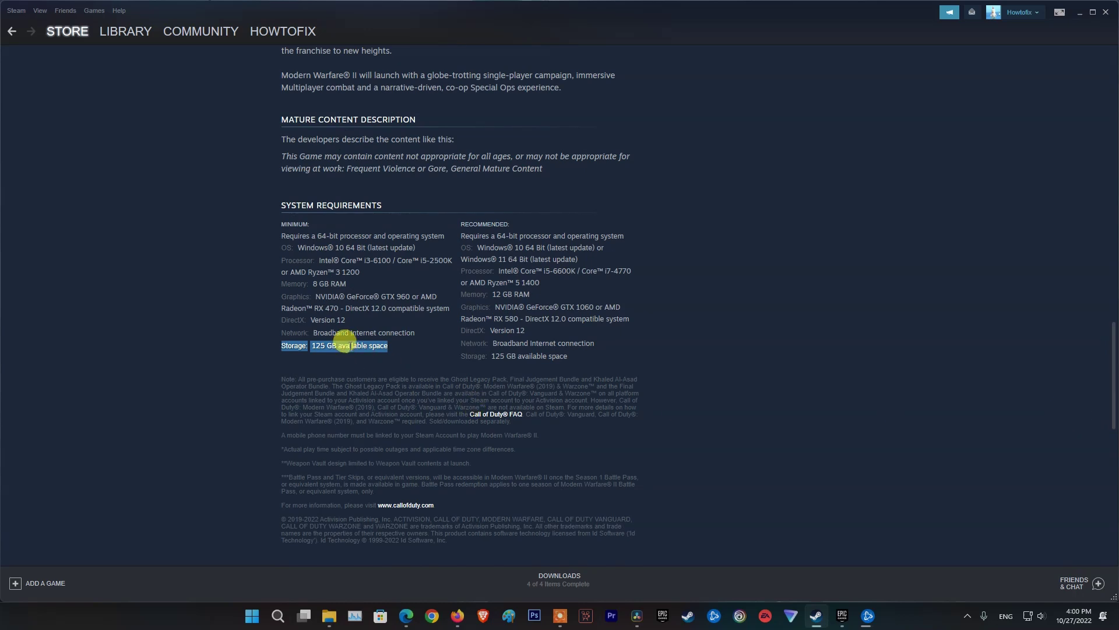
pyautogui.click(309, 342)
pyautogui.moveTo(379, 347); pyautogui.dragTo(274, 341)
# Bring the Games (D:) Properties dialog and This PC window back in front of Steam.
pyautogui.click(330, 616)
pyautogui.click(385, 562)
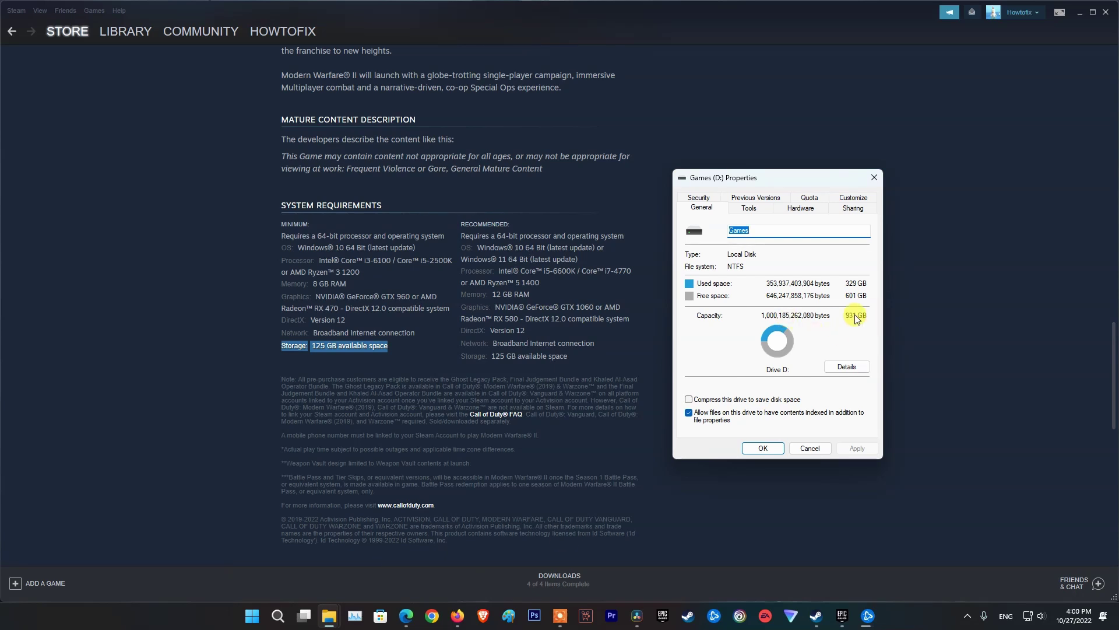
pyautogui.click(329, 616)
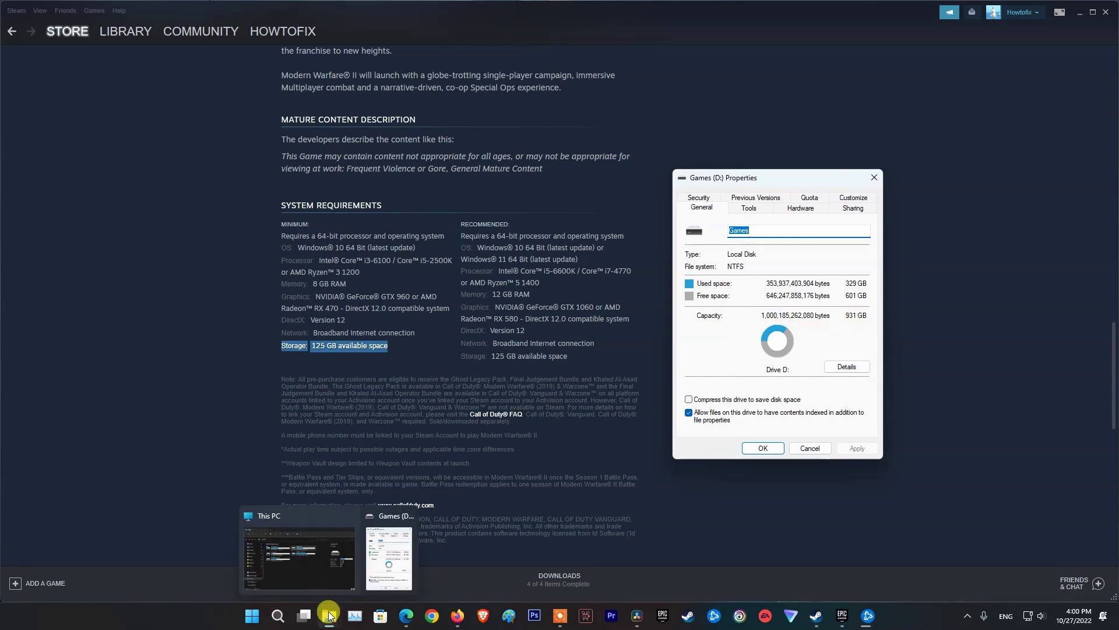
pyautogui.click(315, 555)
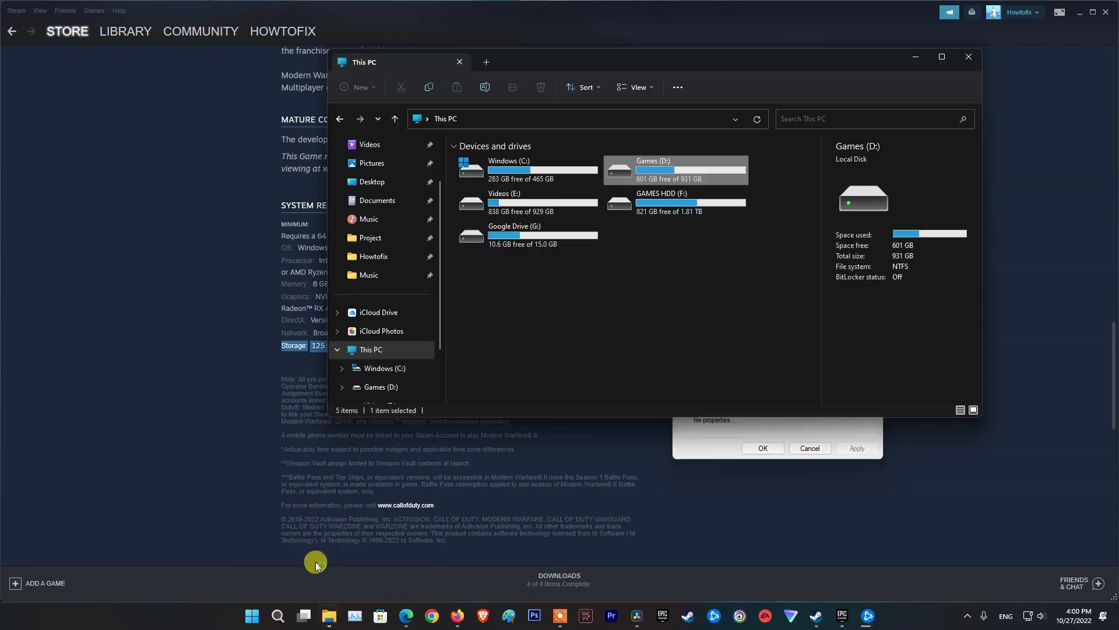
# Open Properties for D:\Game\Call of Duty Modern Warfare, showing its 87.3 GB size.
pyautogui.doubleClick(698, 174)
pyautogui.doubleClick(476, 195)
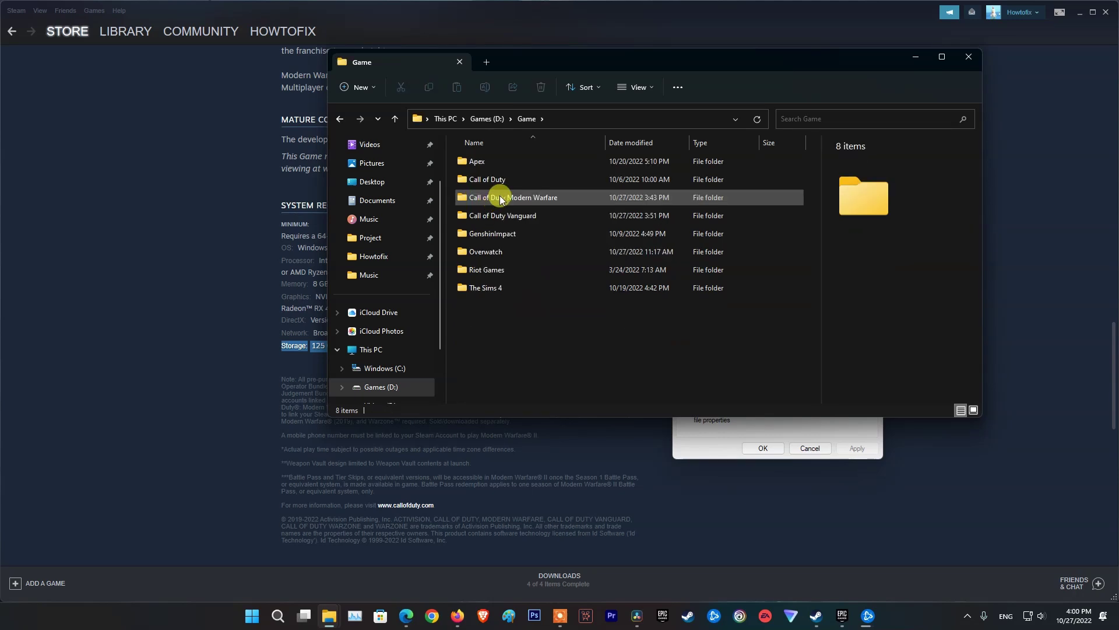
pyautogui.click(500, 198)
pyautogui.rightClick(575, 197)
pyautogui.click(622, 458)
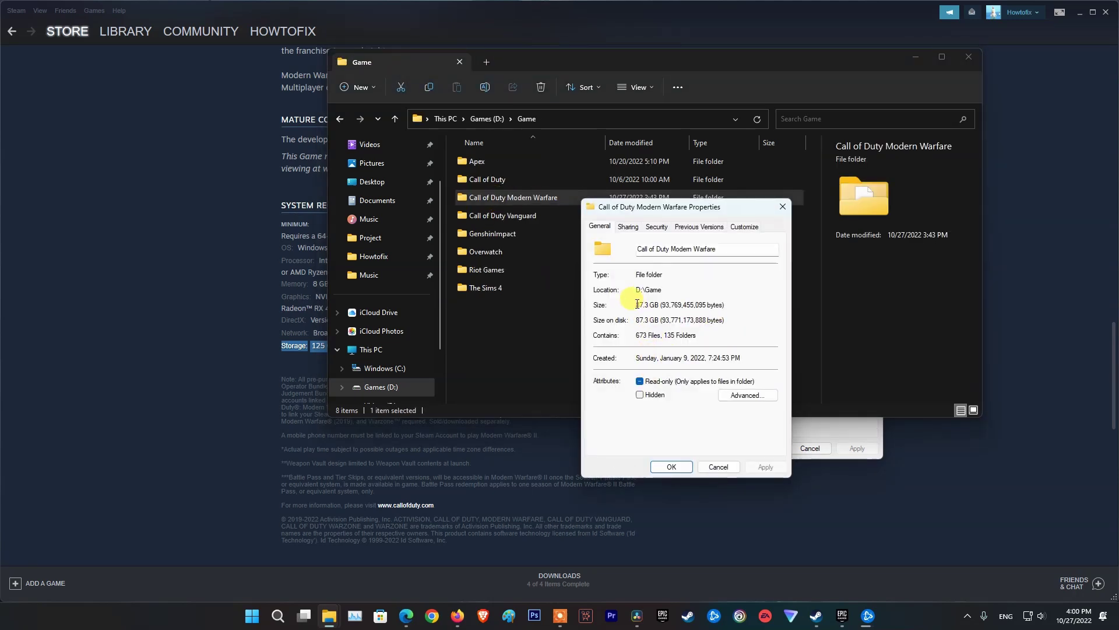
pyautogui.moveTo(533, 59); pyautogui.dragTo(994, 137)
pyautogui.moveTo(636, 305); pyautogui.dragTo(657, 305)
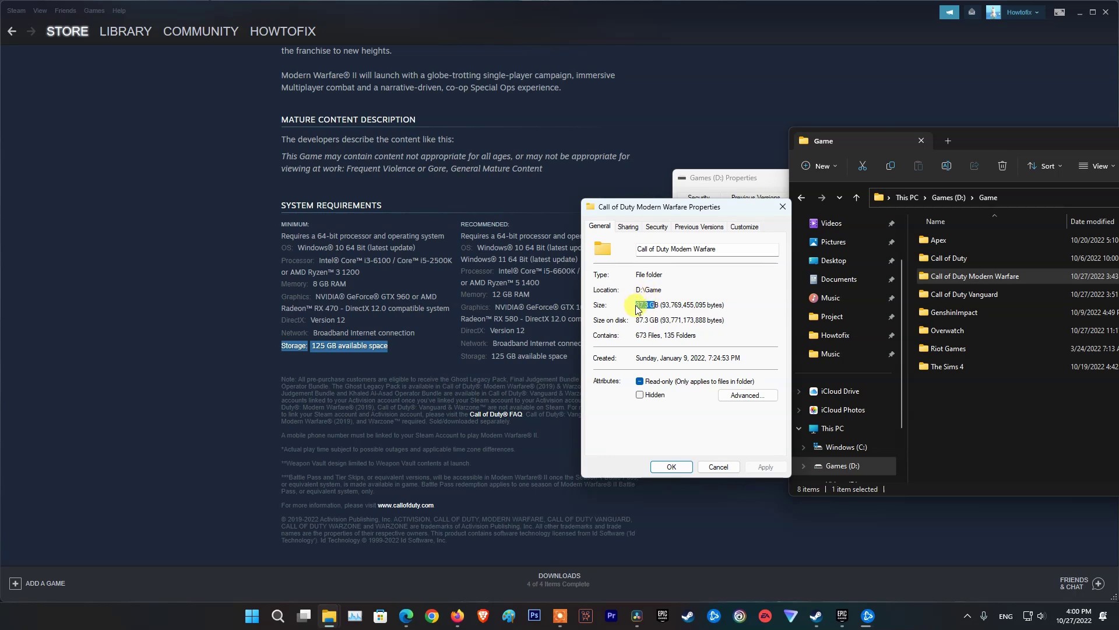
# Launch the Calculator app from Start search.
pyautogui.click(278, 616)
pyautogui.write('calculator')
pyautogui.click(412, 297)
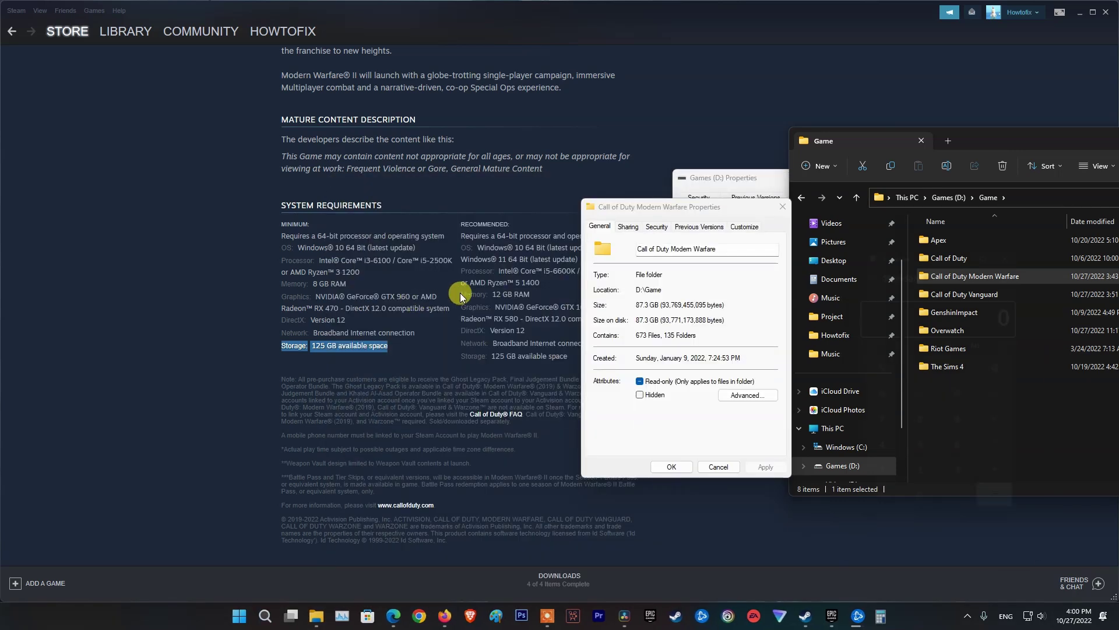
# Calculate 125 − 90 = 35 and move the Calculator window to the left.
pyautogui.click(893, 479)
pyautogui.click(921, 480)
pyautogui.click(926, 458)
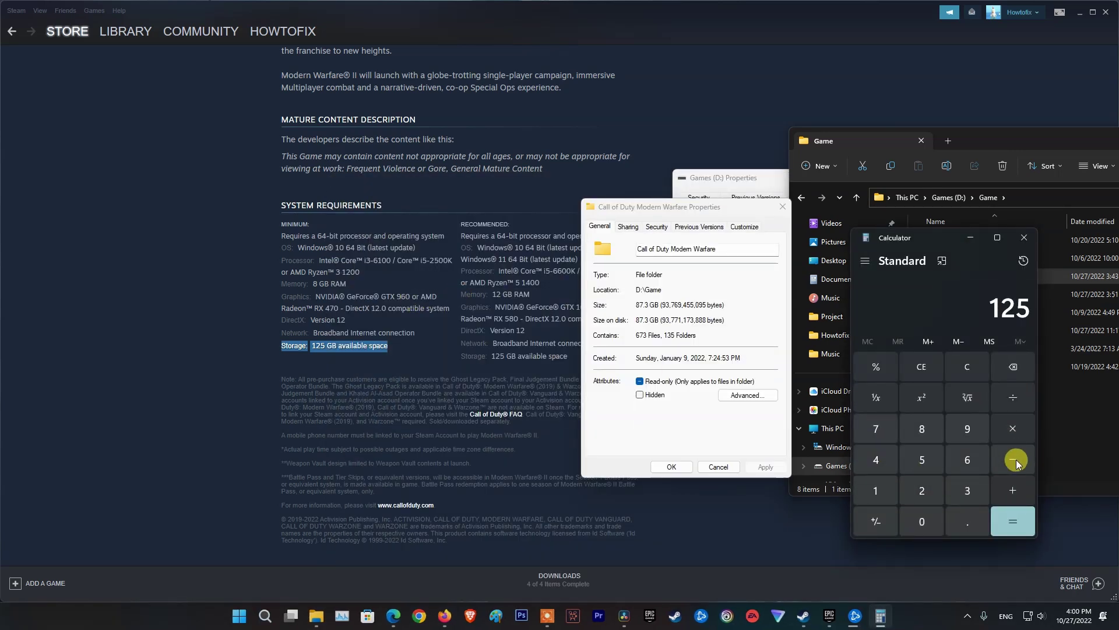
pyautogui.click(968, 428)
pyautogui.click(1017, 519)
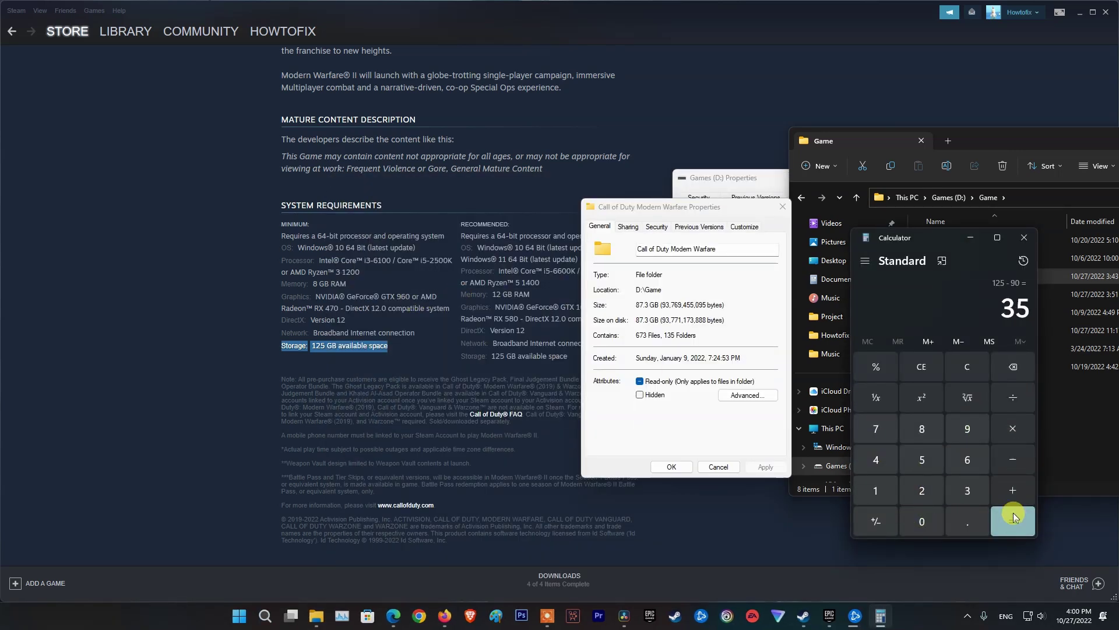
pyautogui.moveTo(940, 245); pyautogui.dragTo(395, 216)
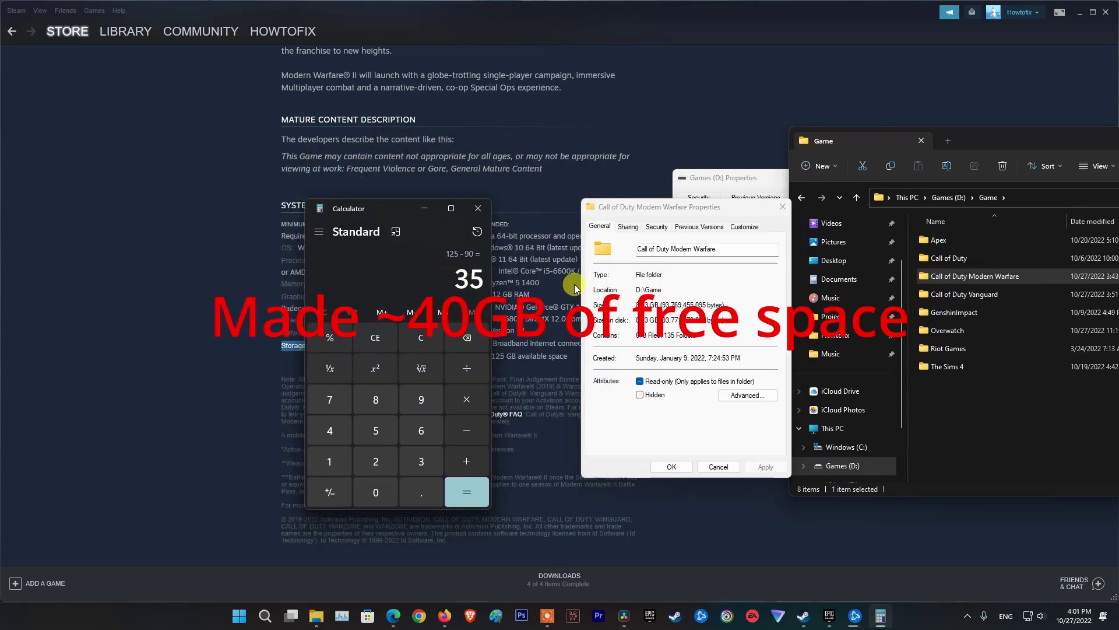
pyautogui.moveTo(430, 207); pyautogui.dragTo(785, 297)
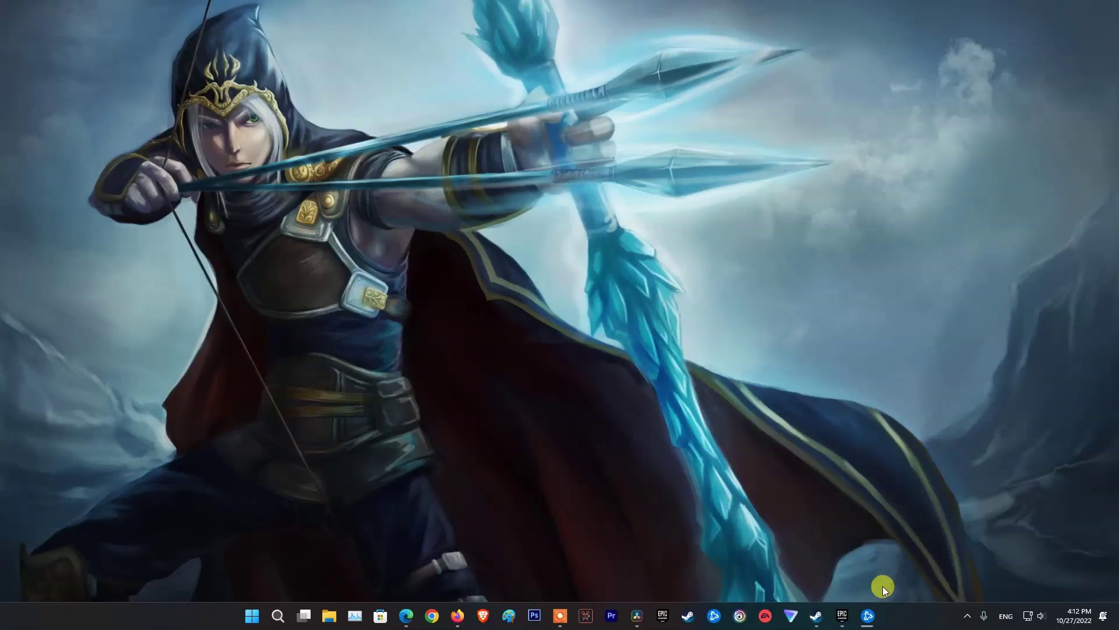
# Open Warzone's install folder from Battle.net and copy the Call of Duty Modern Warfare folder.
pyautogui.click(869, 616)
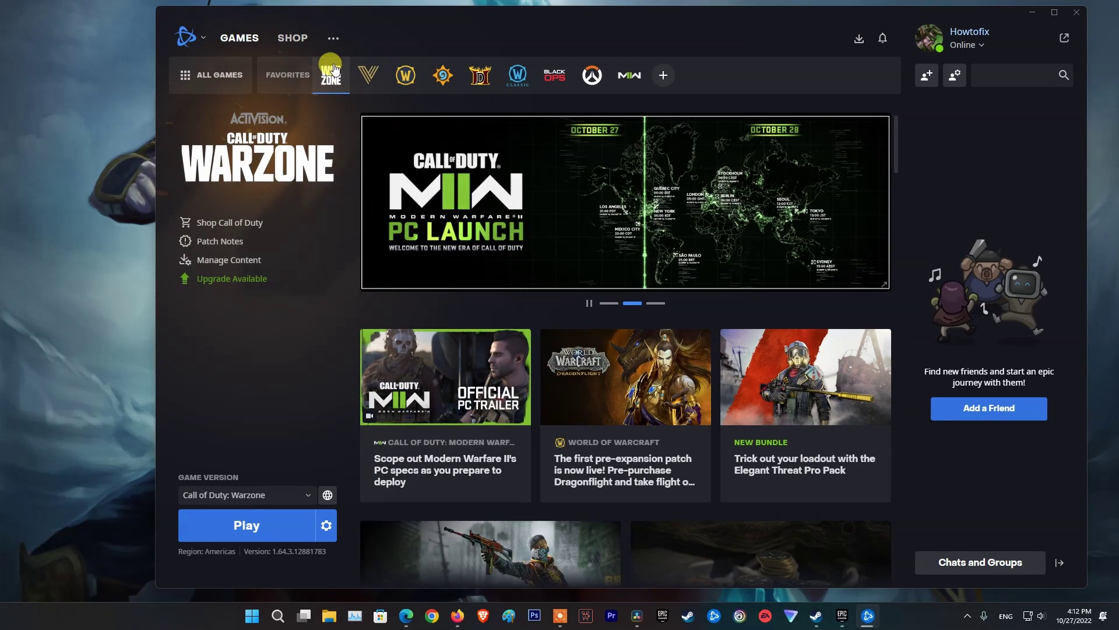
pyautogui.click(327, 528)
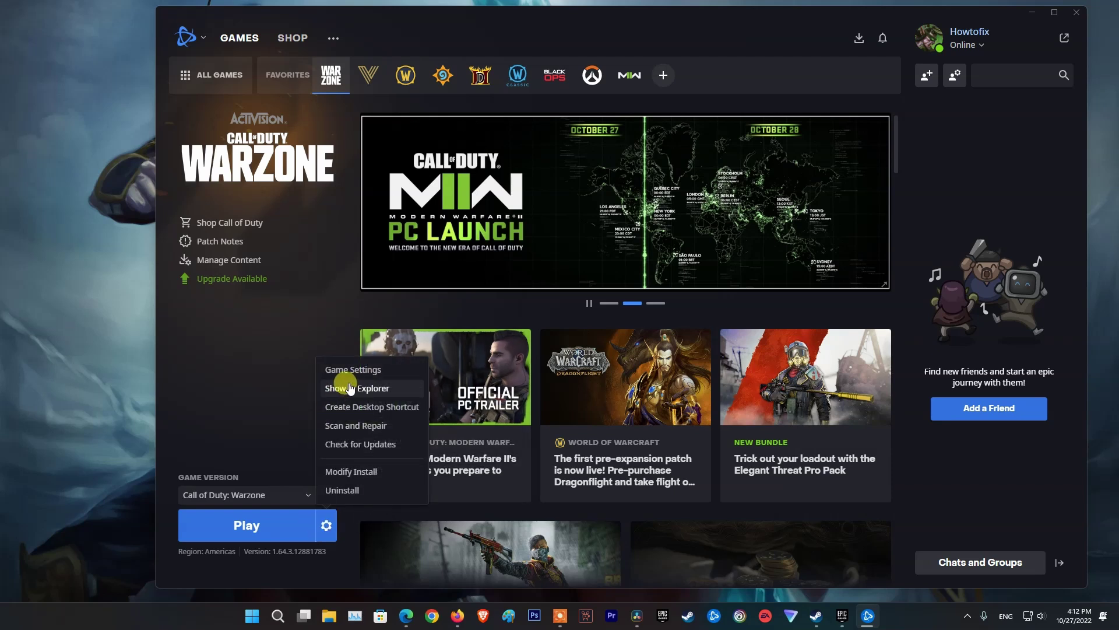
pyautogui.click(368, 394)
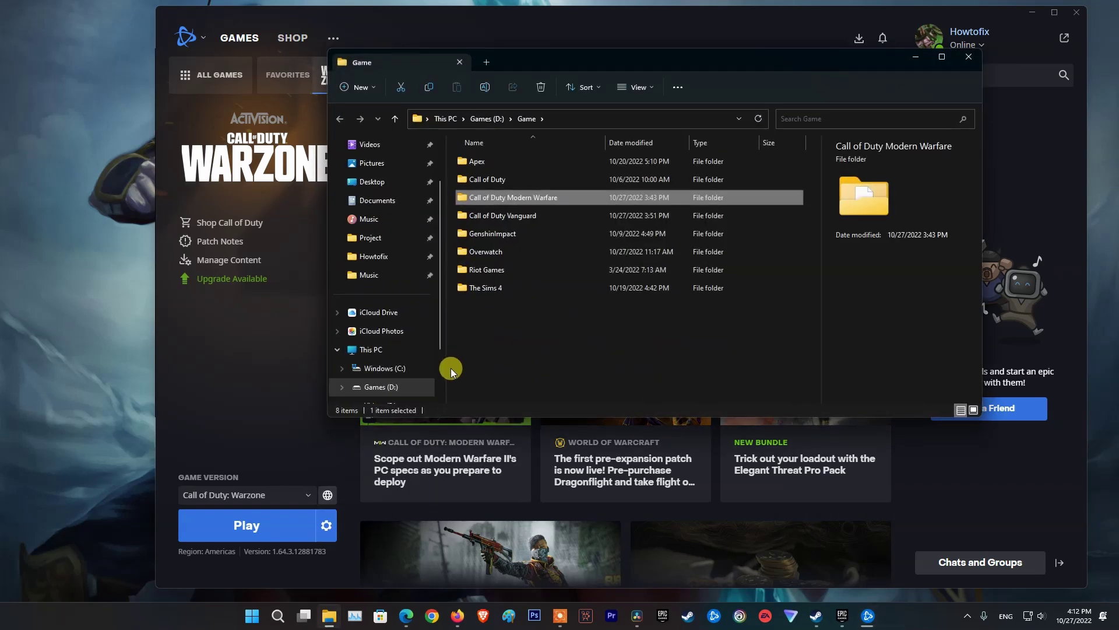
pyautogui.rightClick(494, 199)
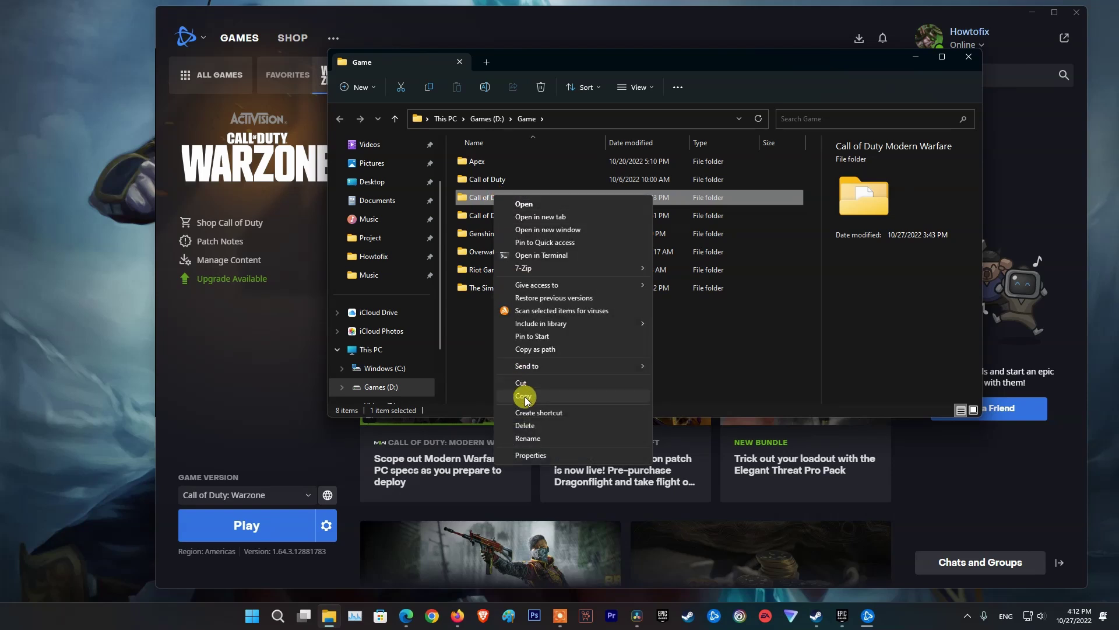
pyautogui.click(694, 360)
# Confirm GAMES HDD (F:) holds a Call of Duty Modern Warfare folder, then close Explorer.
pyautogui.scroll(-2, 408, 345)
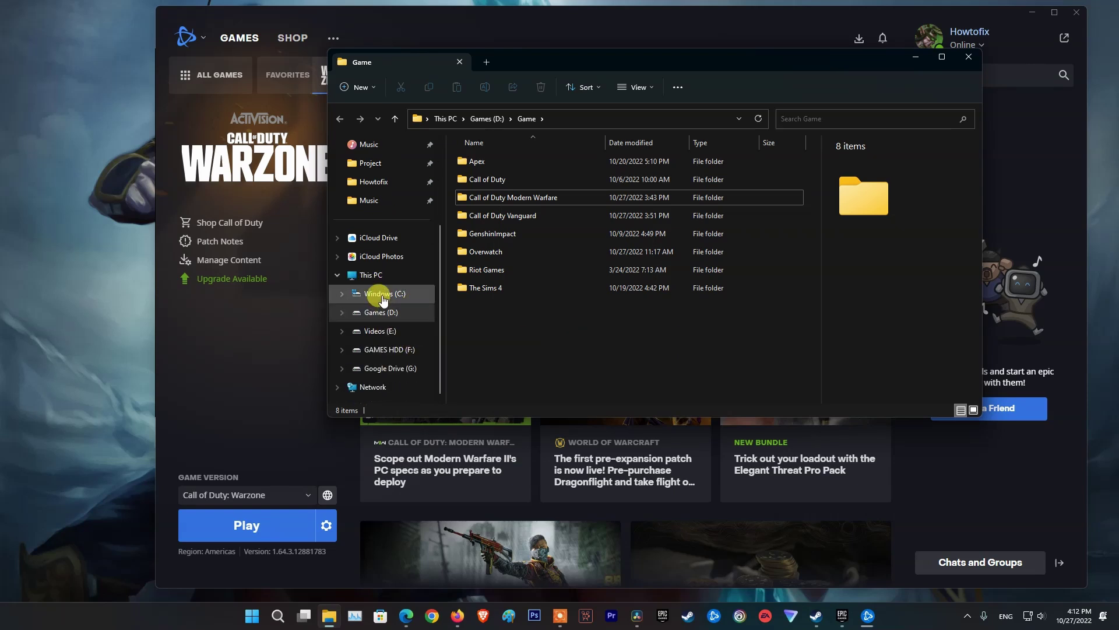
pyautogui.click(389, 350)
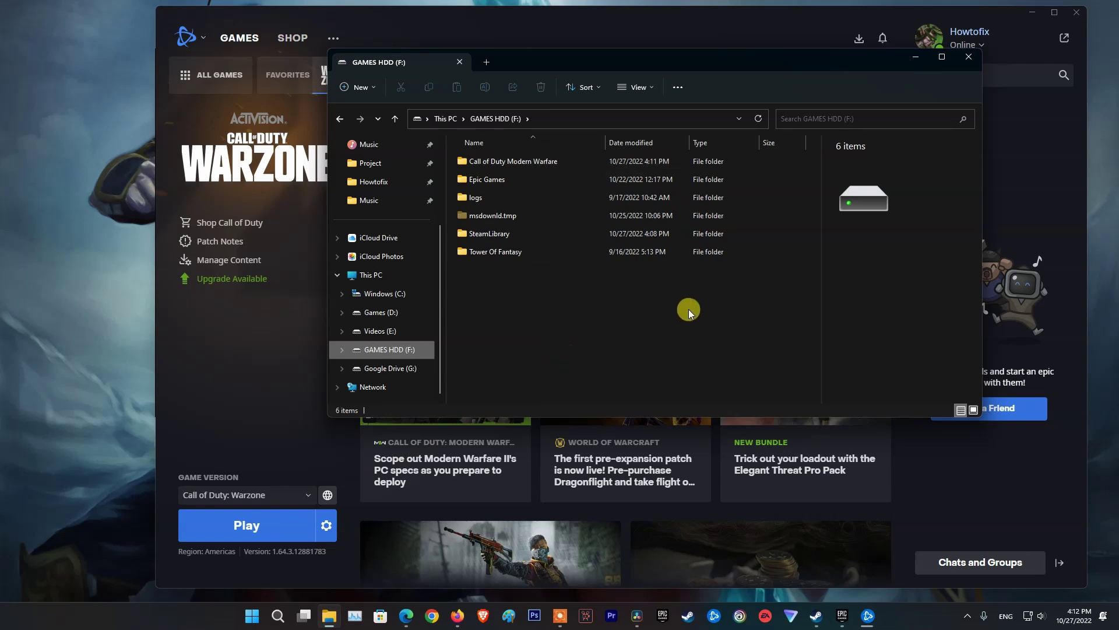
pyautogui.click(969, 57)
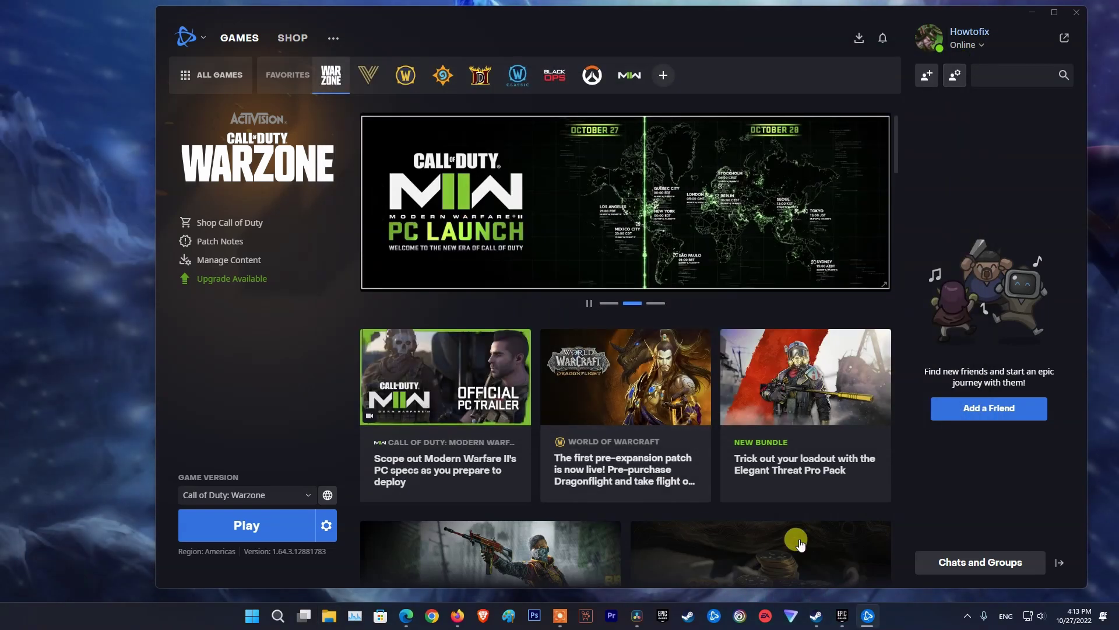
# Open Warzone's Game Settings in Battle.net.
pyautogui.click(326, 527)
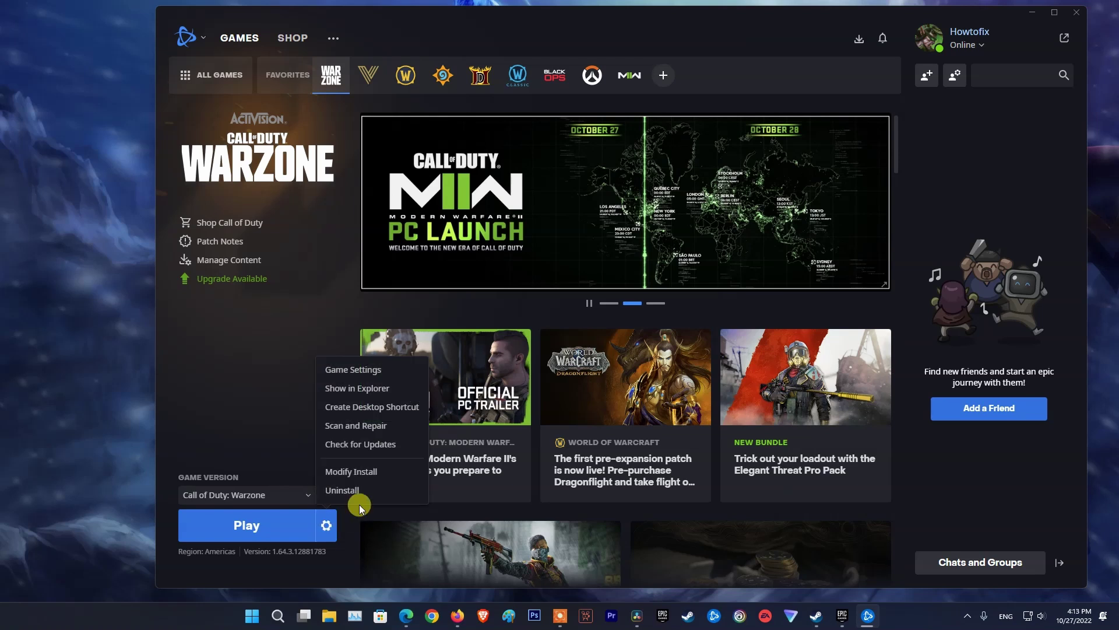
pyautogui.click(353, 369)
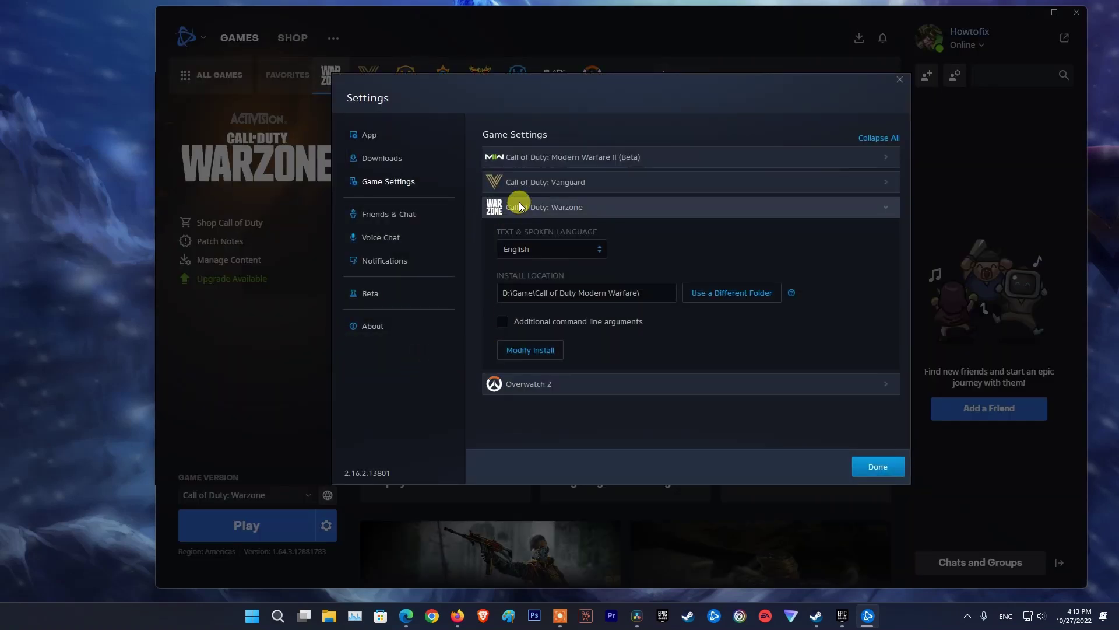
pyautogui.click(890, 209)
pyautogui.click(888, 207)
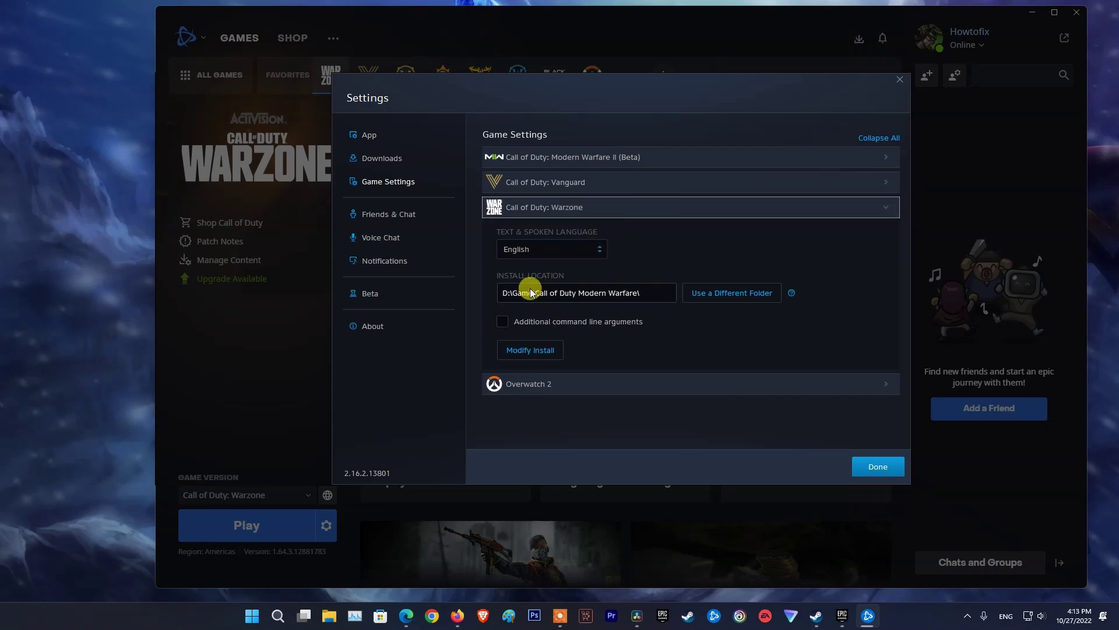
# Set Warzone's install folder to GAMES HDD (F:) > Call of Duty Modern Warfare.
pyautogui.click(733, 295)
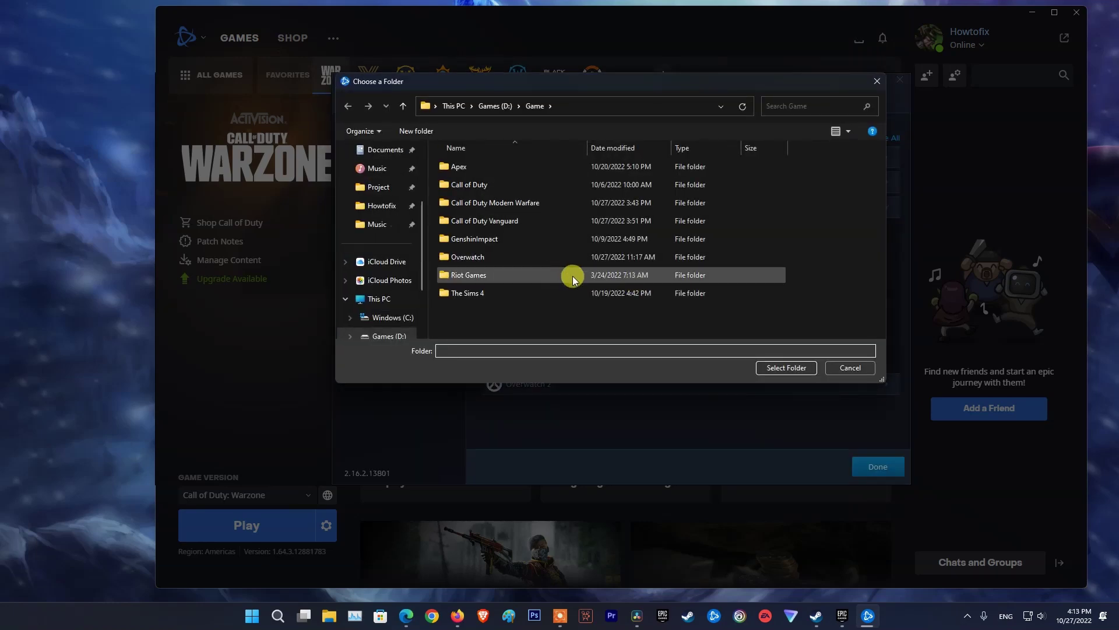
pyautogui.scroll(-3, 378, 280)
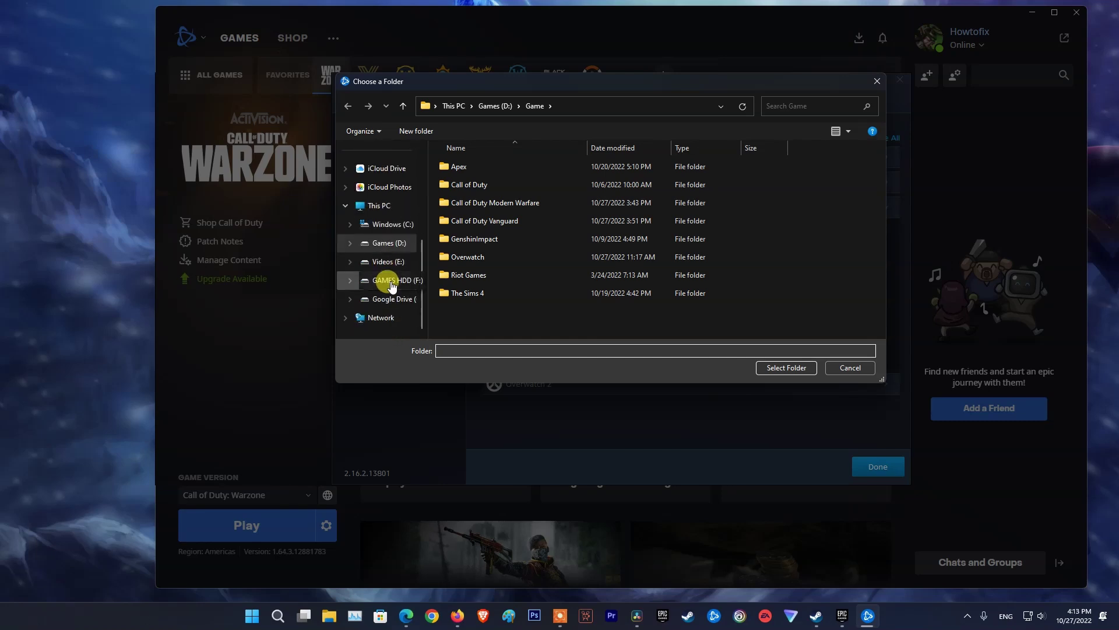
pyautogui.click(399, 282)
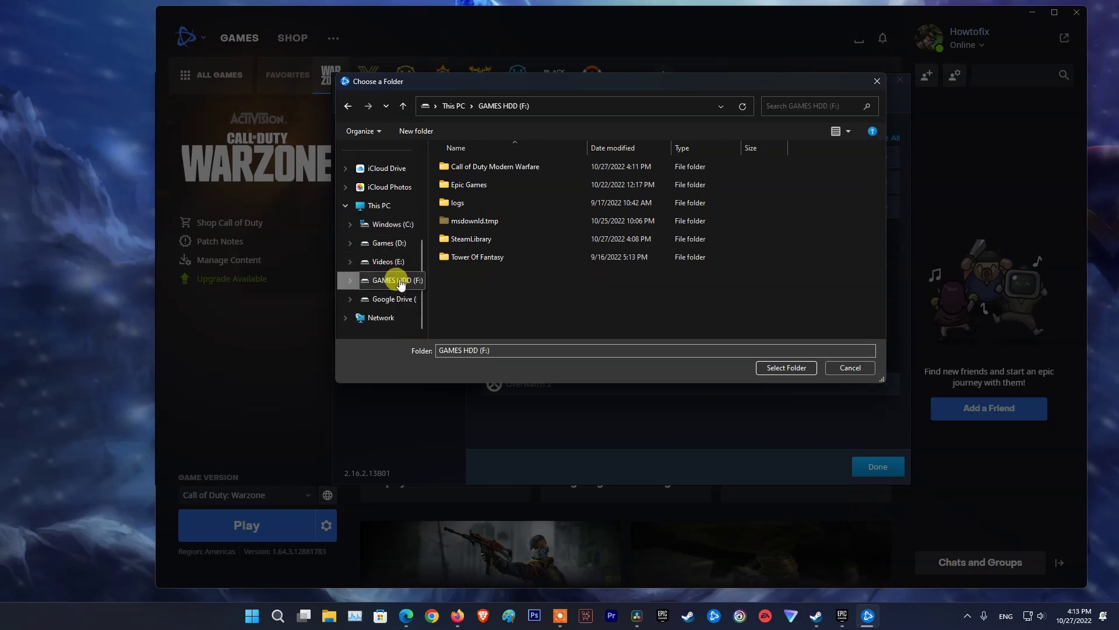
pyautogui.click(519, 168)
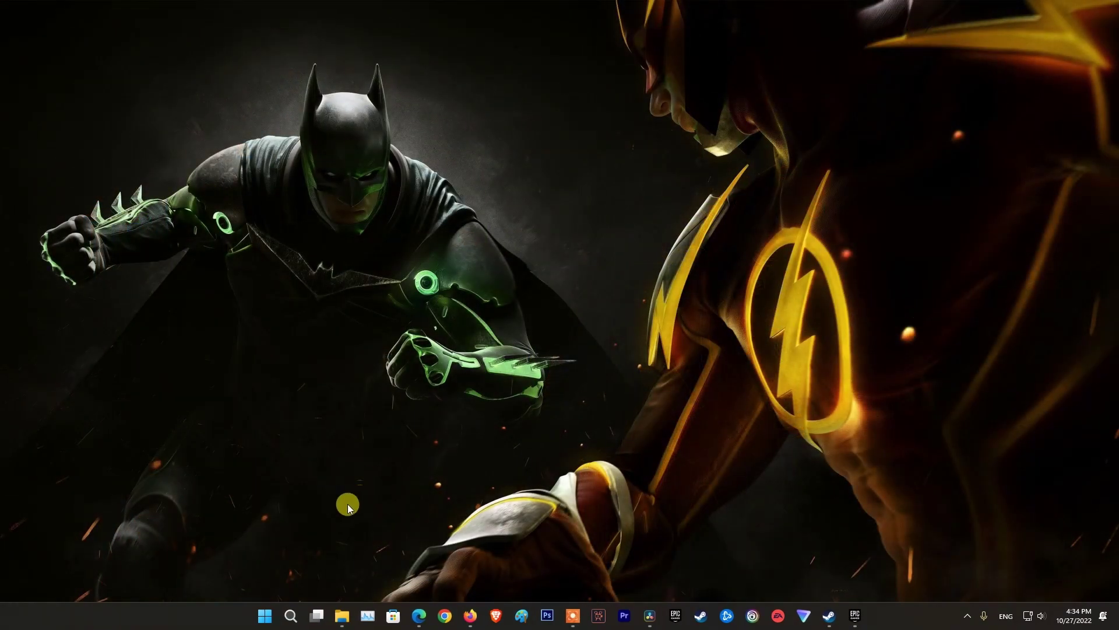
# Open Control Panel's list of installed programs.
pyautogui.click(299, 616)
pyautogui.write('contro')
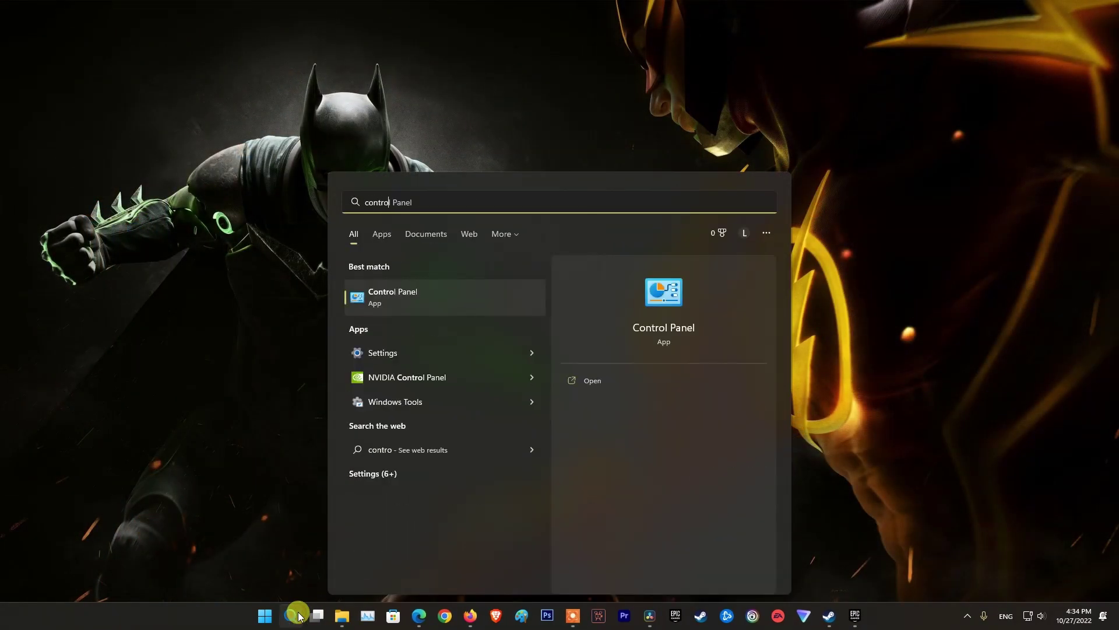
pyautogui.write('l')
pyautogui.click(435, 299)
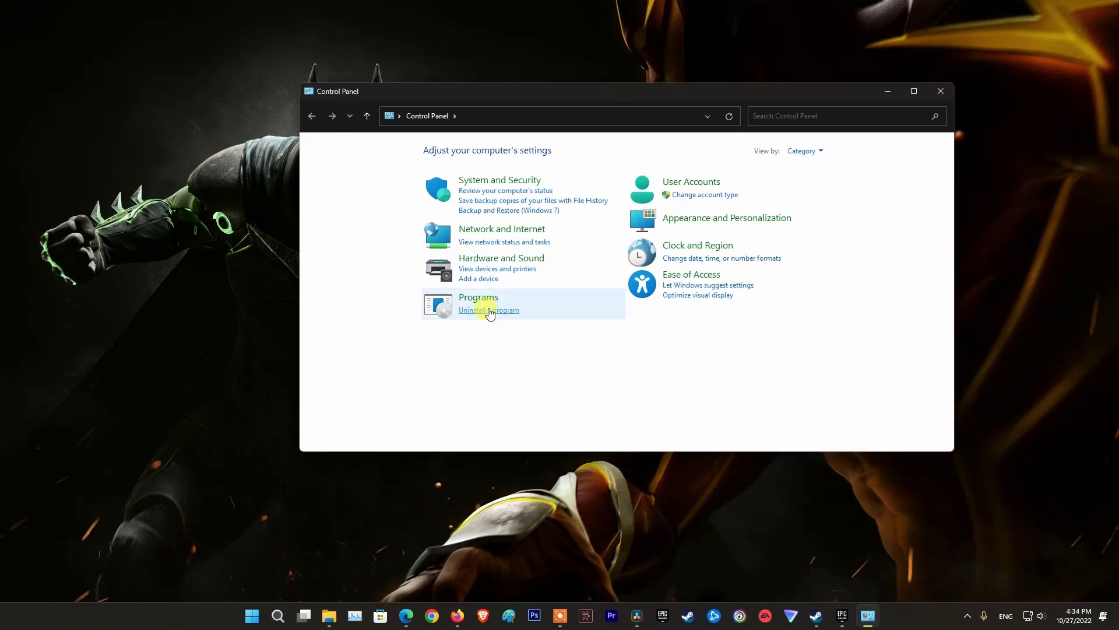
pyautogui.click(490, 310)
# Start uninstalling Battle.net and approve the UAC prompt.
pyautogui.click(467, 300)
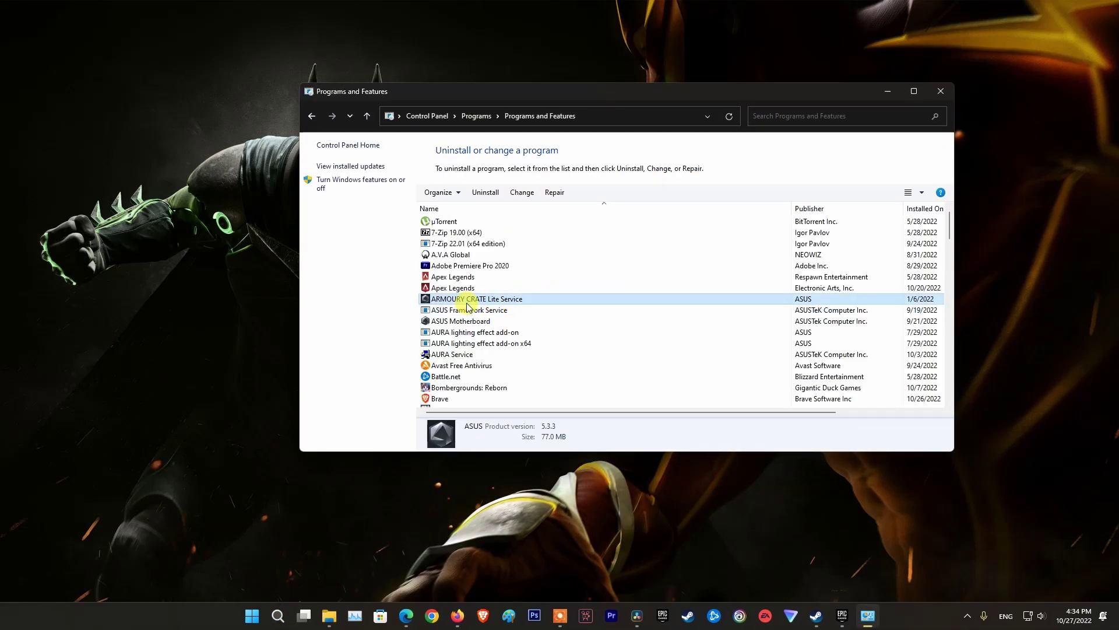
pyautogui.press('b')
pyautogui.scroll(-3, 559, 293)
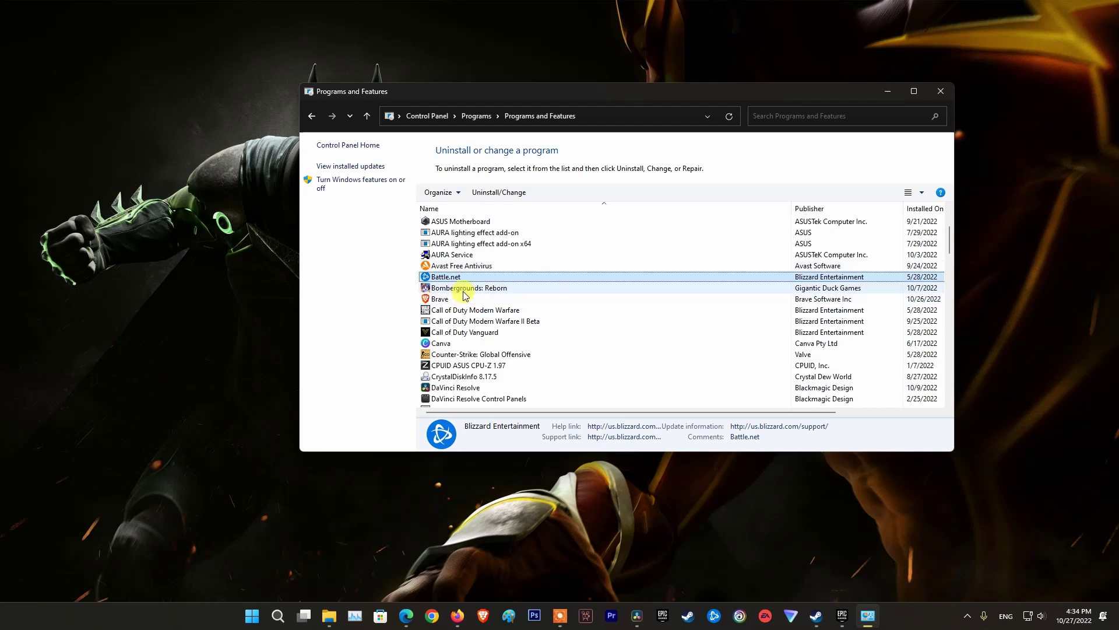
pyautogui.rightClick(457, 278)
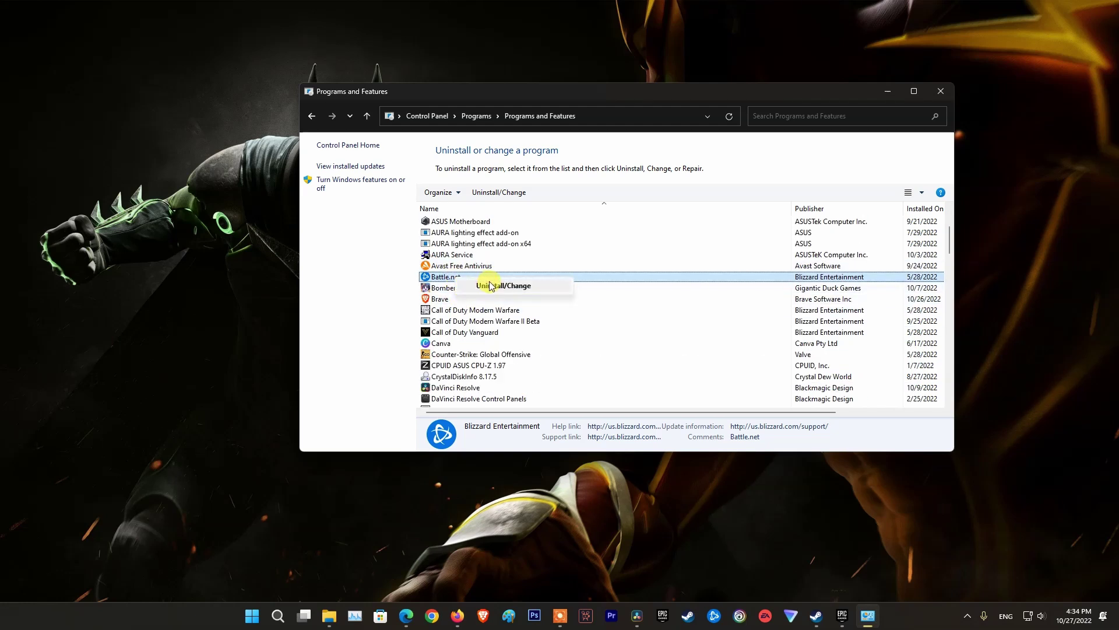
pyautogui.click(490, 285)
pyautogui.click(537, 392)
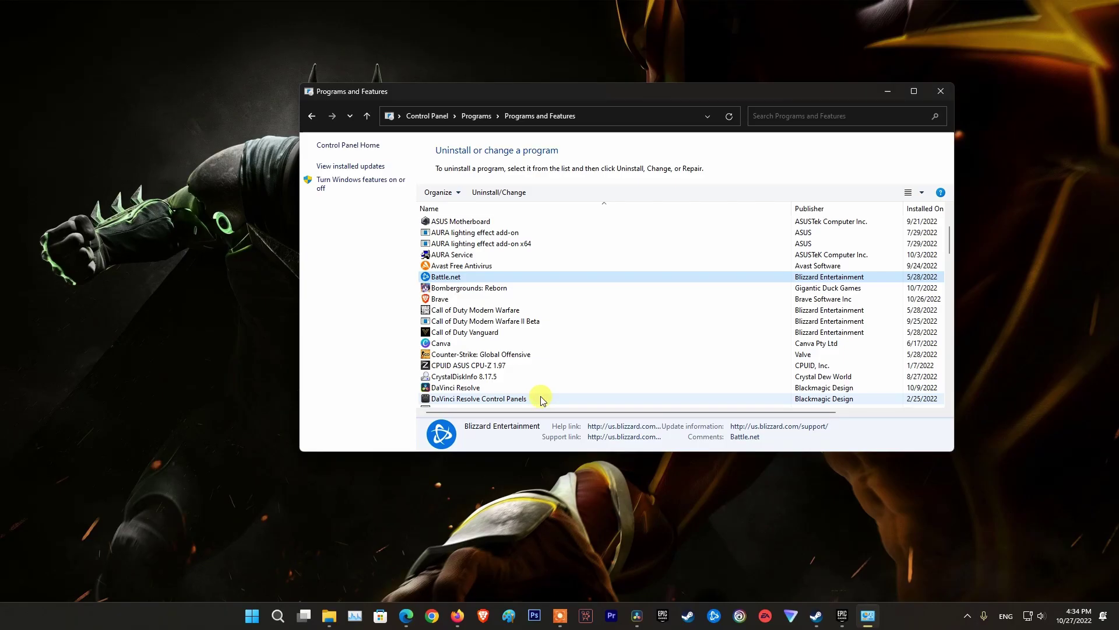